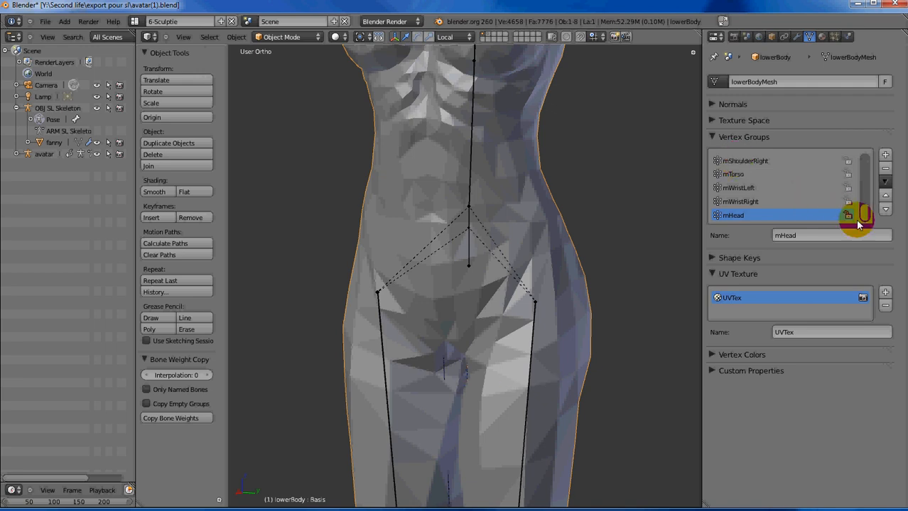
Add two vertex groups to the lowerBody mesh, named mFootRight and mFootLeft
click(885, 156)
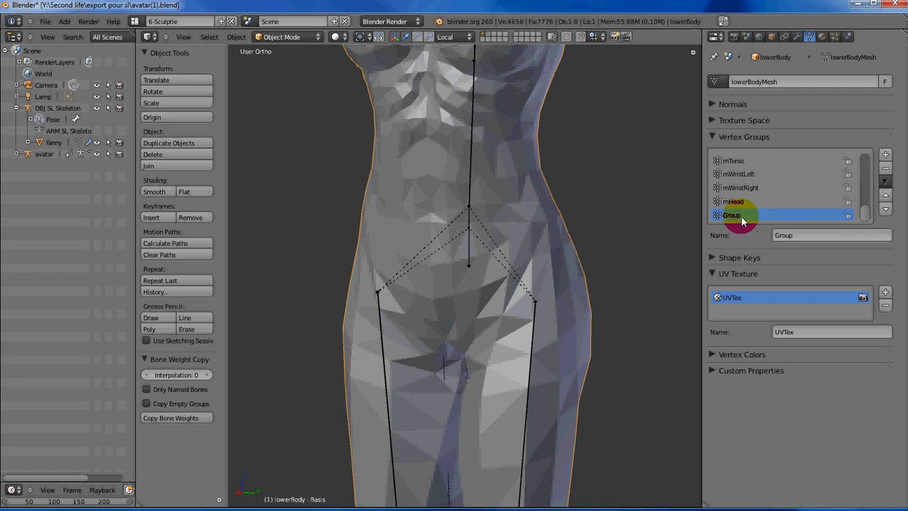
click(819, 239)
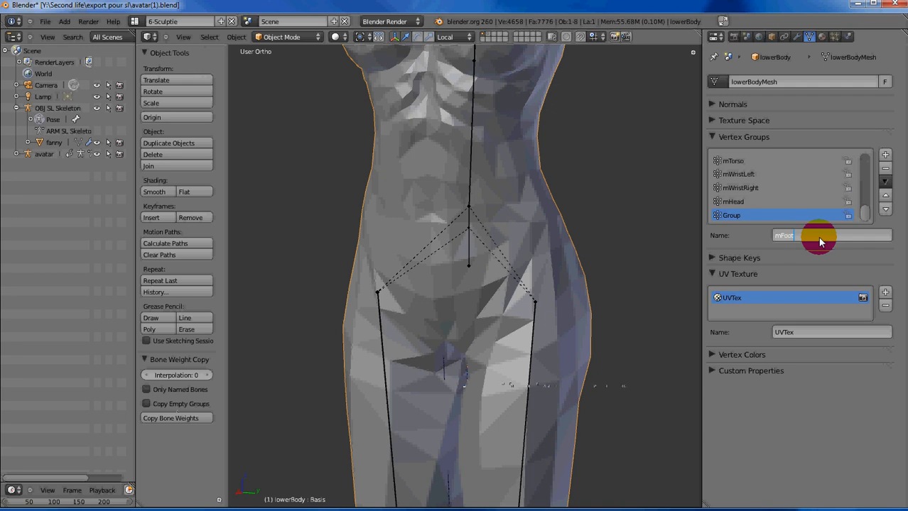
text(mFootRight)
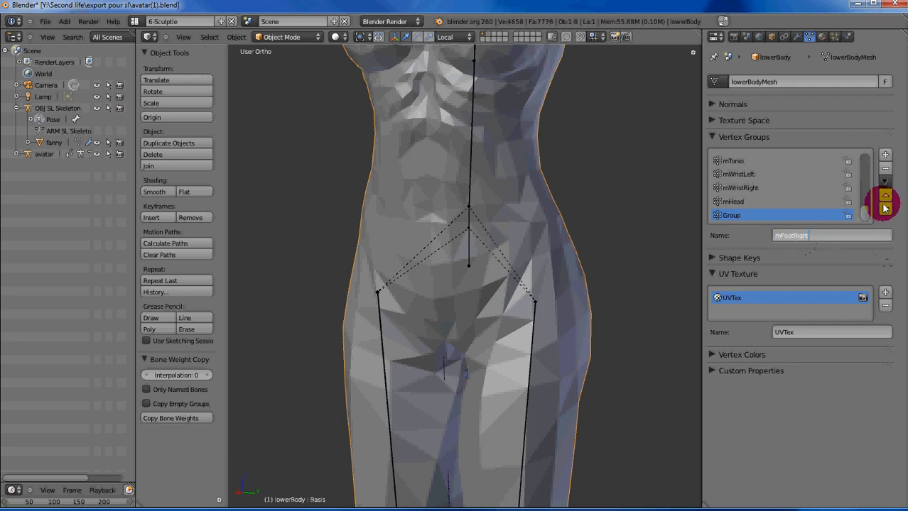
key(Return)
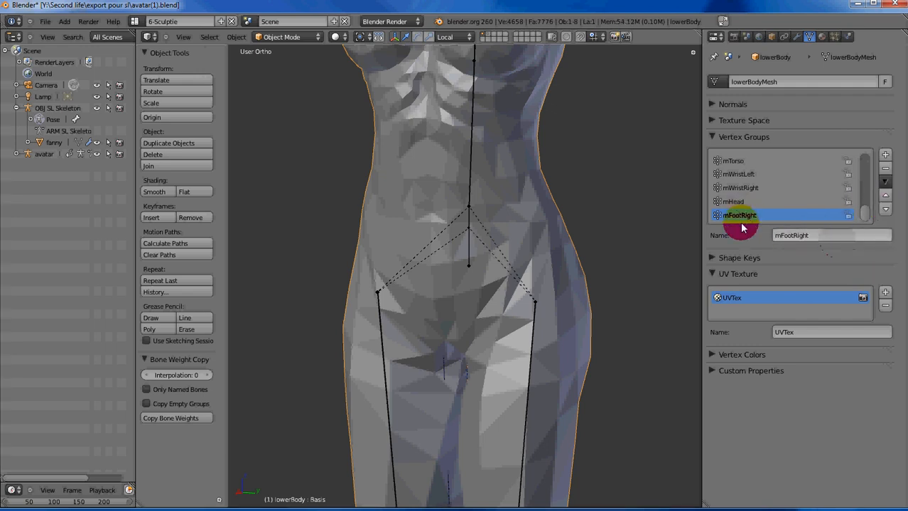
click(885, 154)
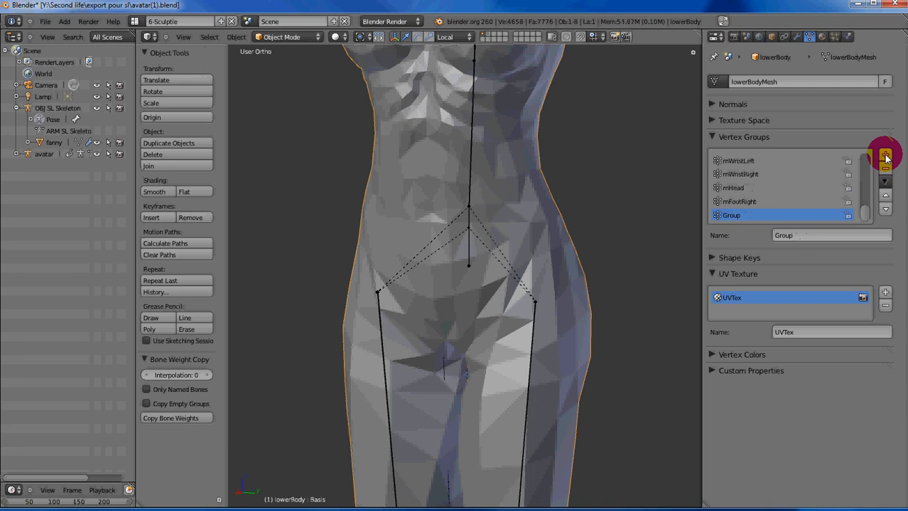
click(817, 245)
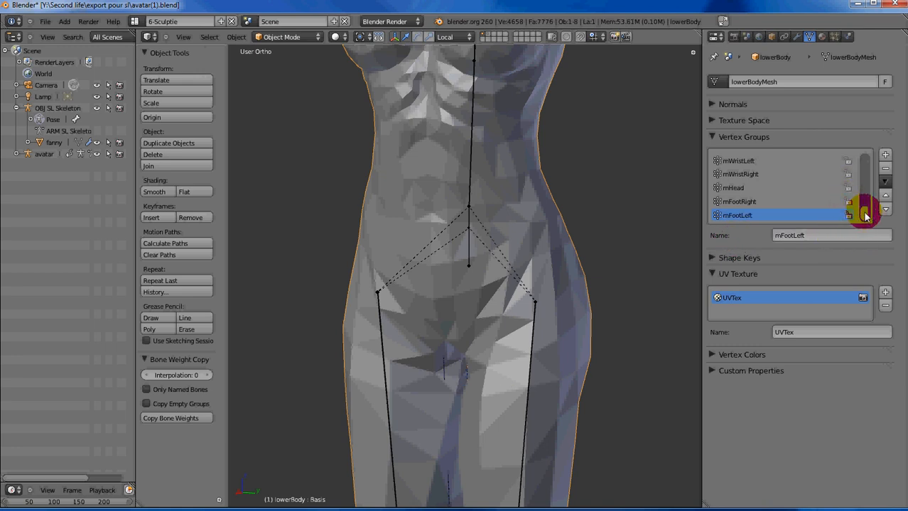
Compare the vertex group list of the lowerBody mesh with that of the fanny mesh on the second layer
mouse_move(865, 216)
mouse_down()
mouse_move(866, 155)
mouse_move(861, 223)
mouse_up()
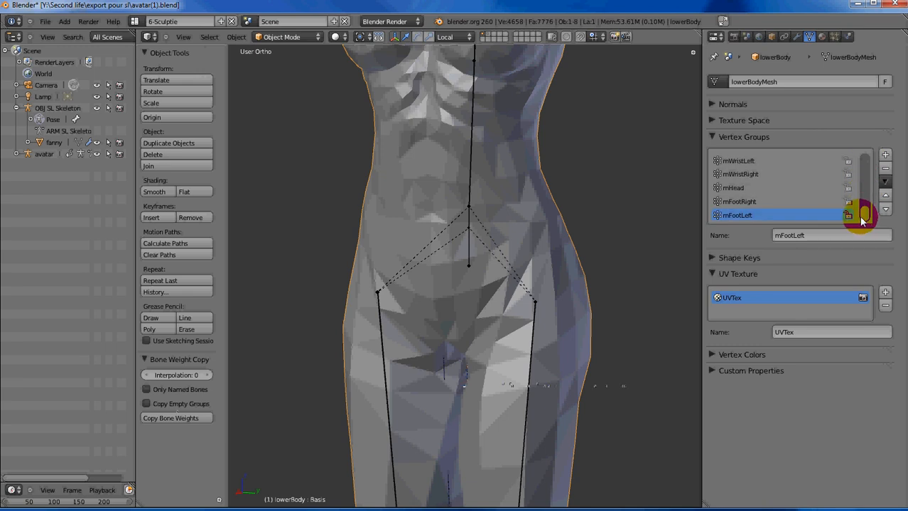
drag(861, 215, 858, 189)
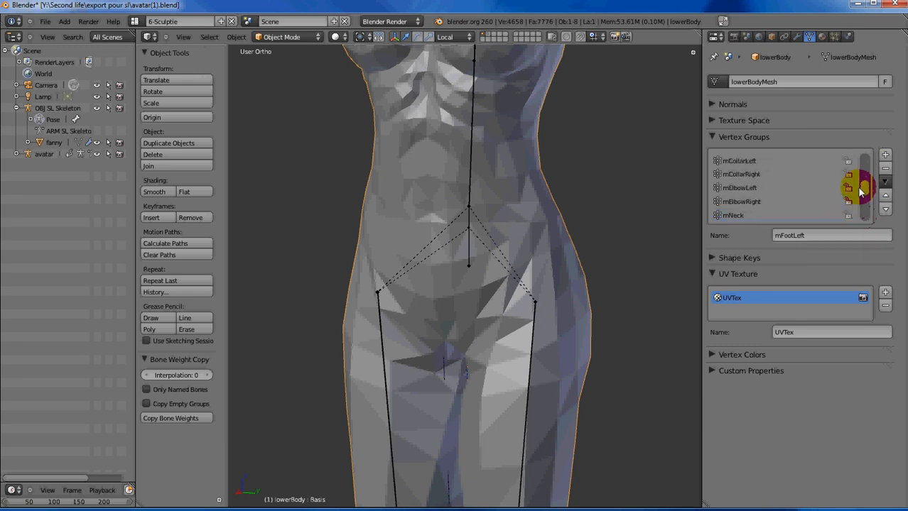
scroll(492, 219, down, 5)
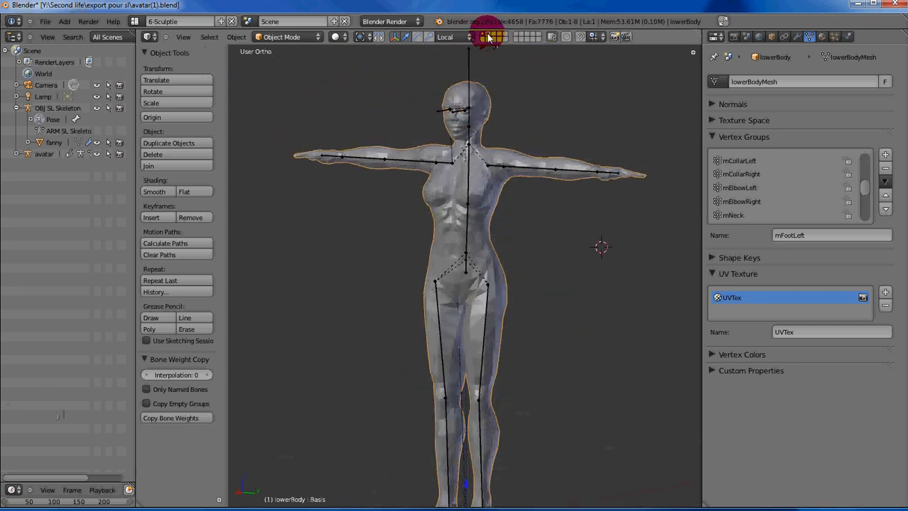
click(485, 34)
right_click(486, 201)
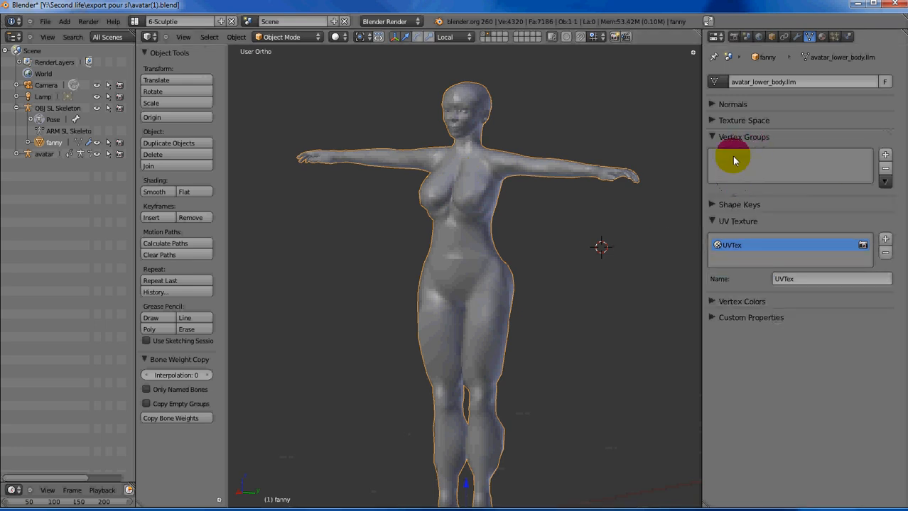
click(483, 34)
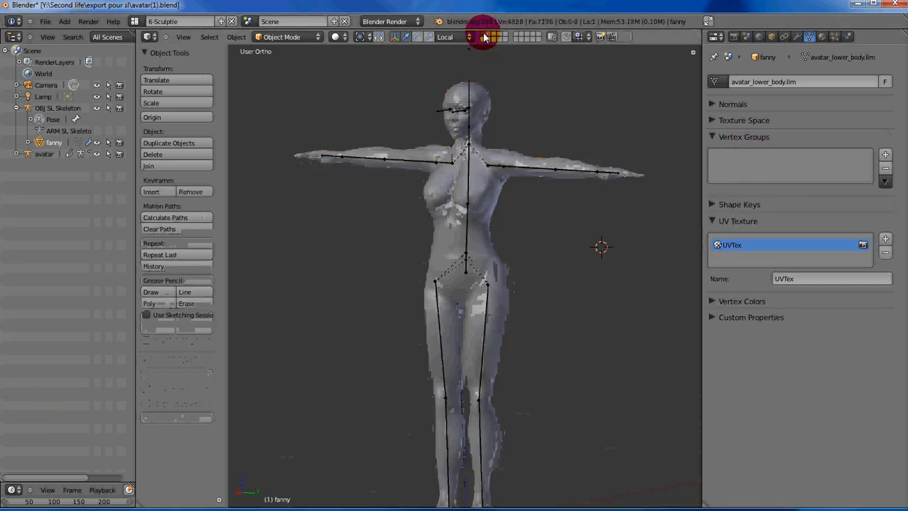
right_click(485, 184)
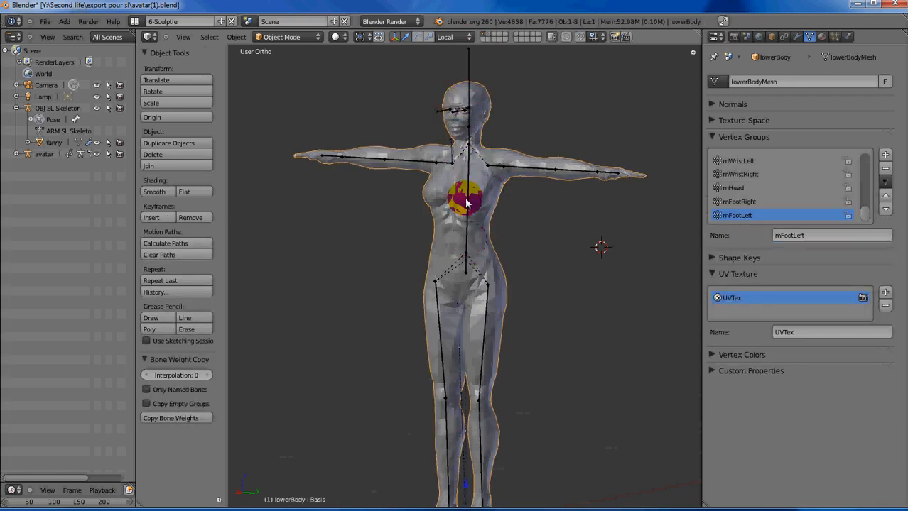
mouse_move(866, 211)
mouse_down()
mouse_move(864, 163)
mouse_move(870, 218)
mouse_up()
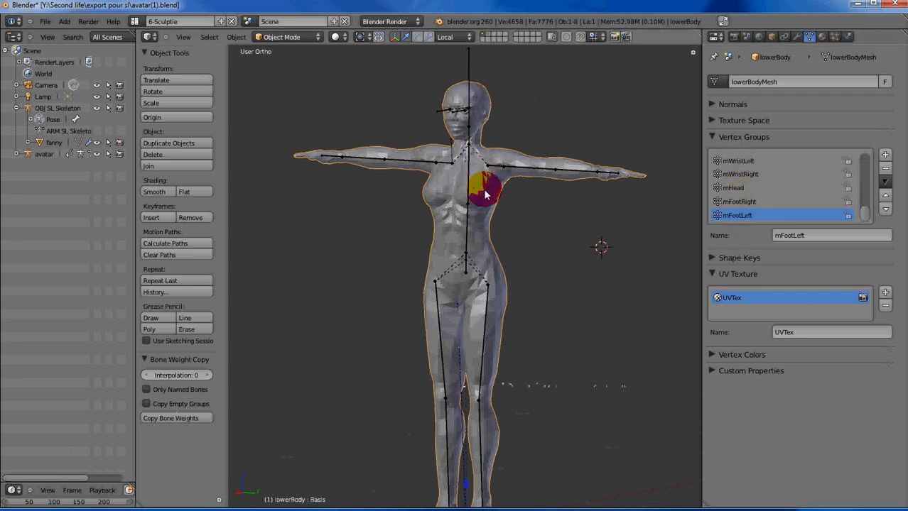
click(484, 34)
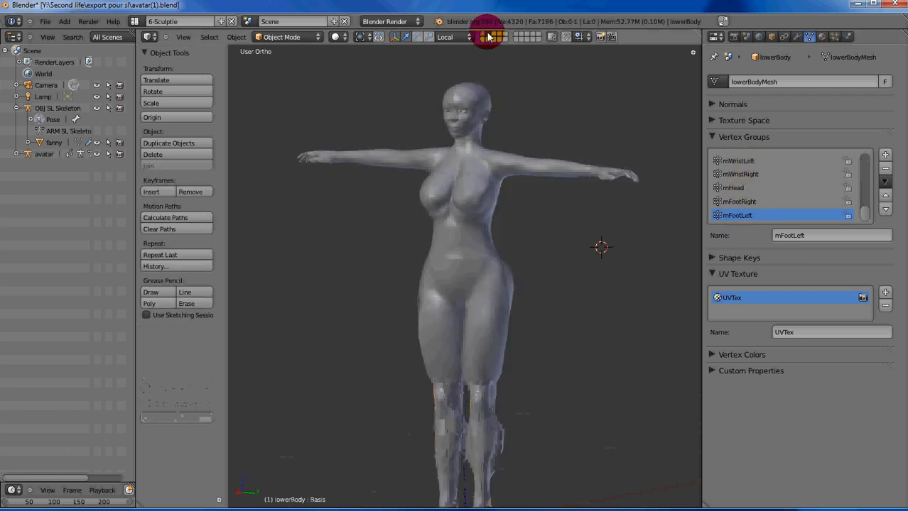
right_click(474, 205)
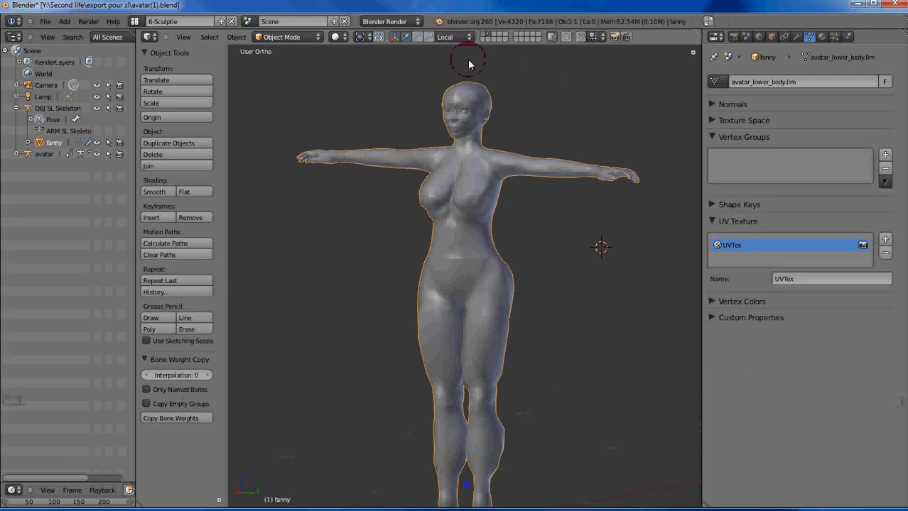
click(485, 37)
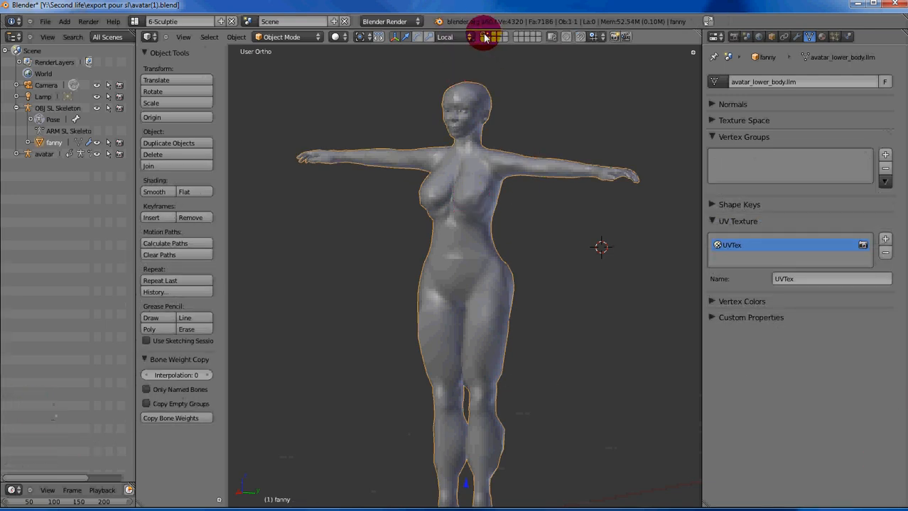
click(485, 37)
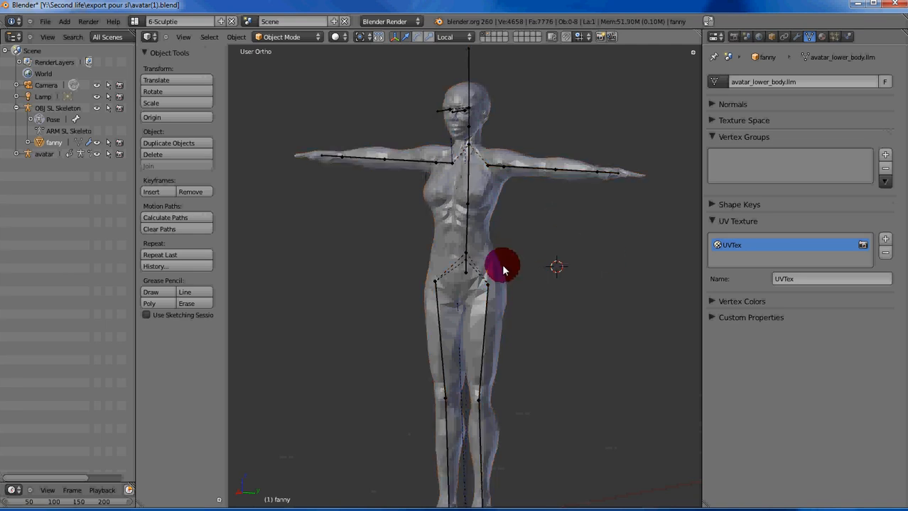
click(490, 37)
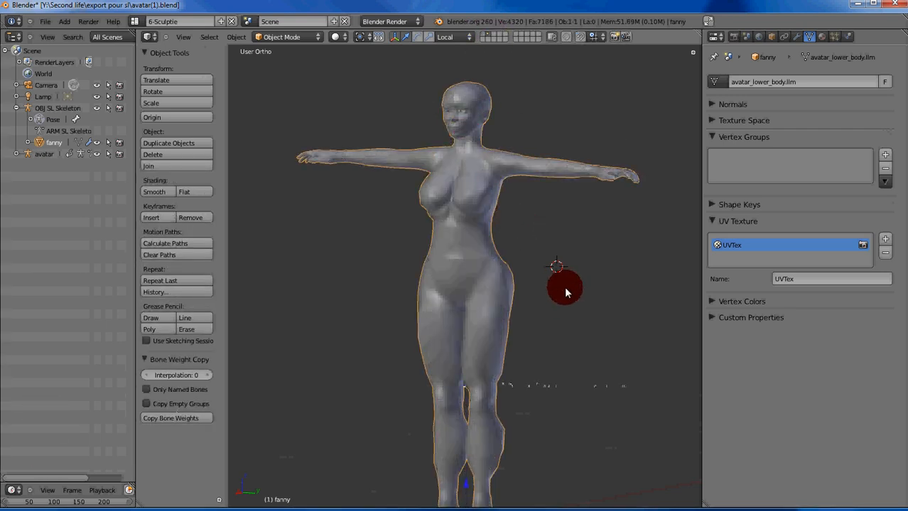
Deselect everything and display the first and second layers together so both bodies are shown
key(a)
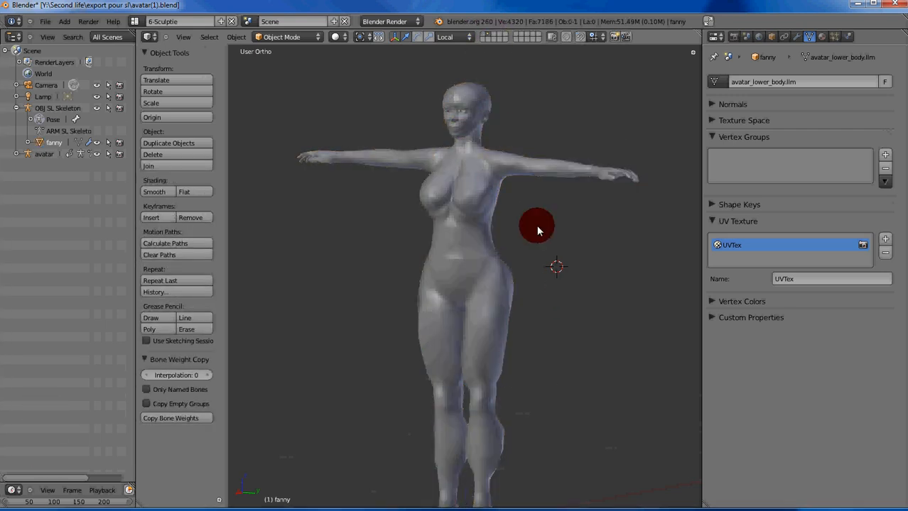
shift+click(485, 37)
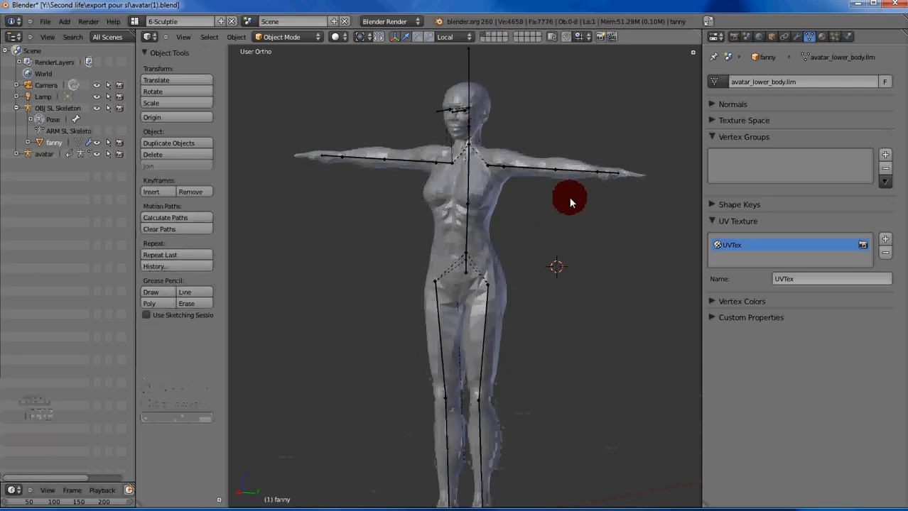
click(482, 36)
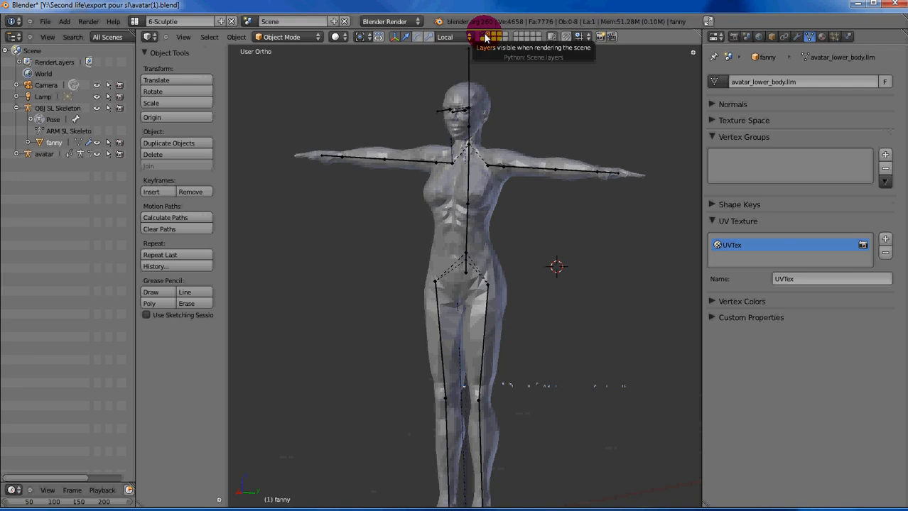
click(486, 38)
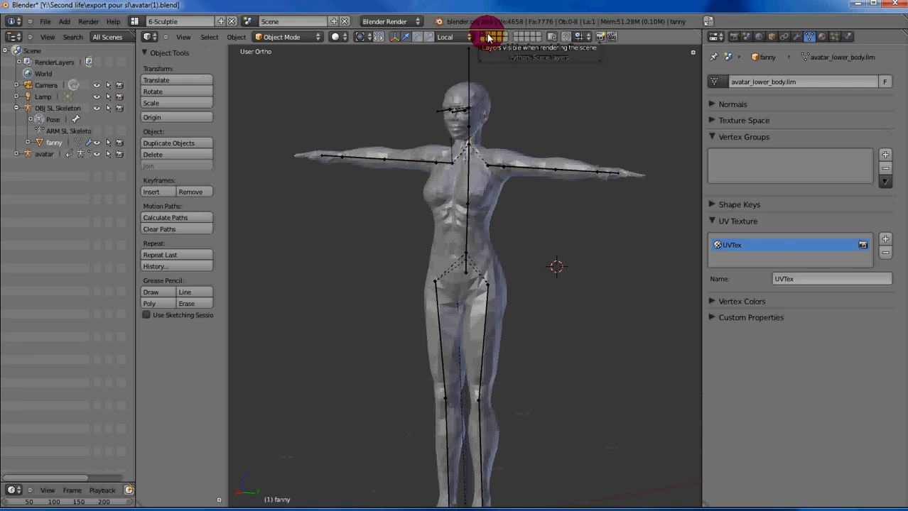
shift+click(488, 37)
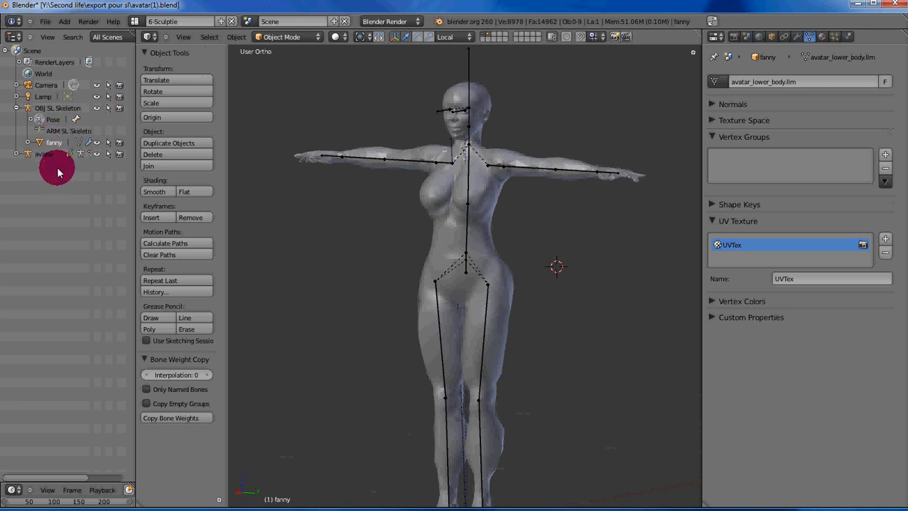
Select the fanny mesh, then add the avatar's lowerBody mesh to the selection as the active object
click(40, 144)
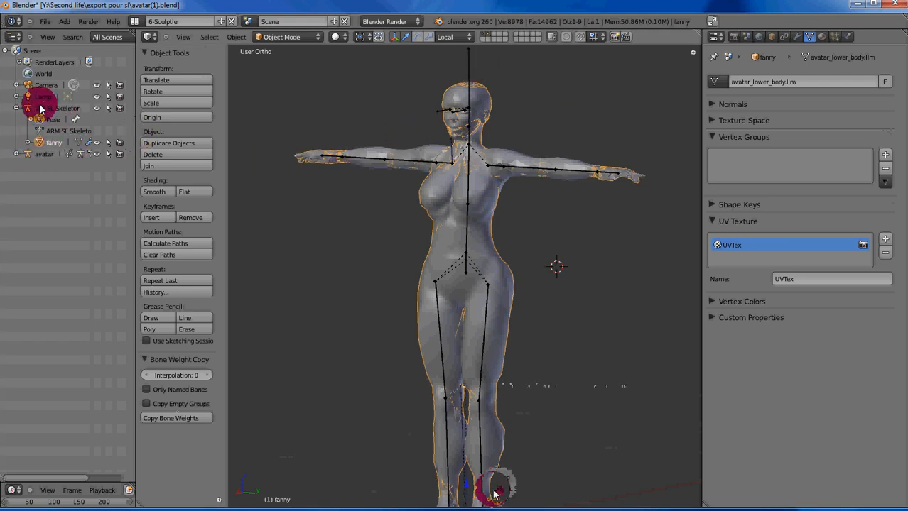
click(17, 155)
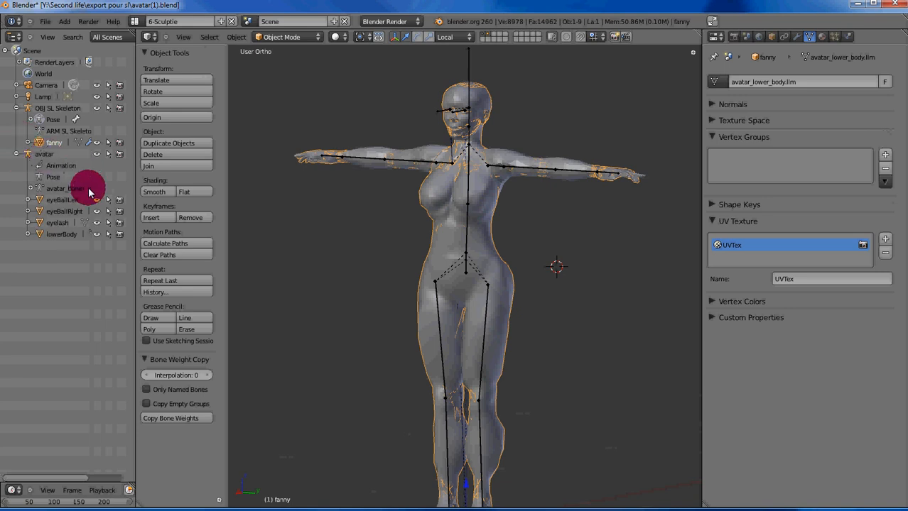
click(40, 237)
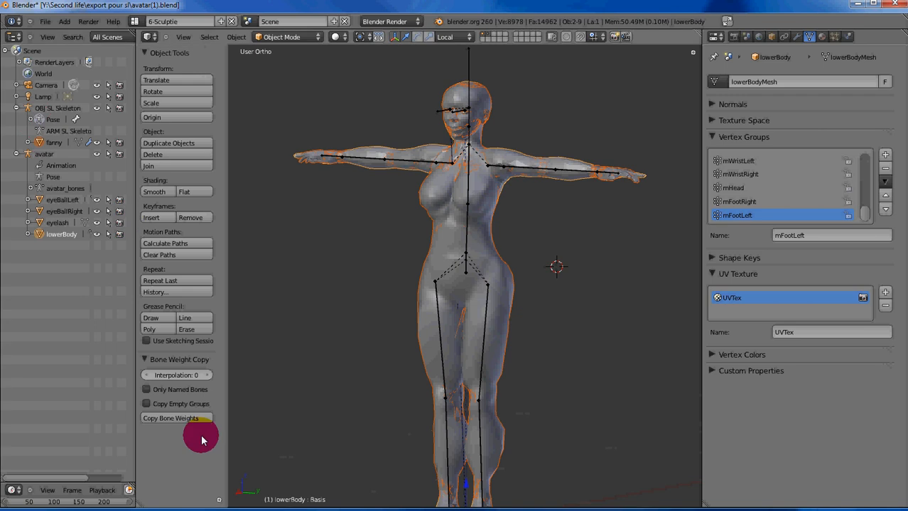
Copy the bone weights from lowerBody to fanny with interpolation 2 and Copy Empty Groups enabled
click(208, 377)
click(208, 377)
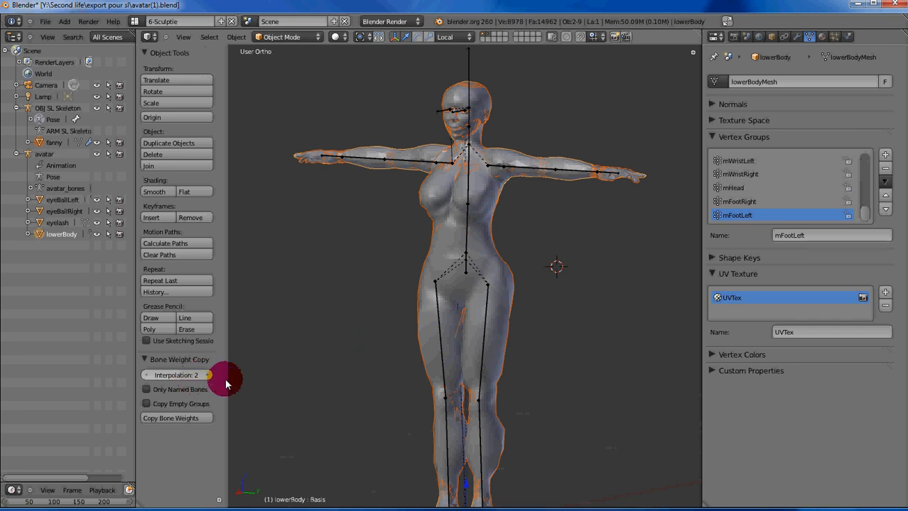
click(147, 404)
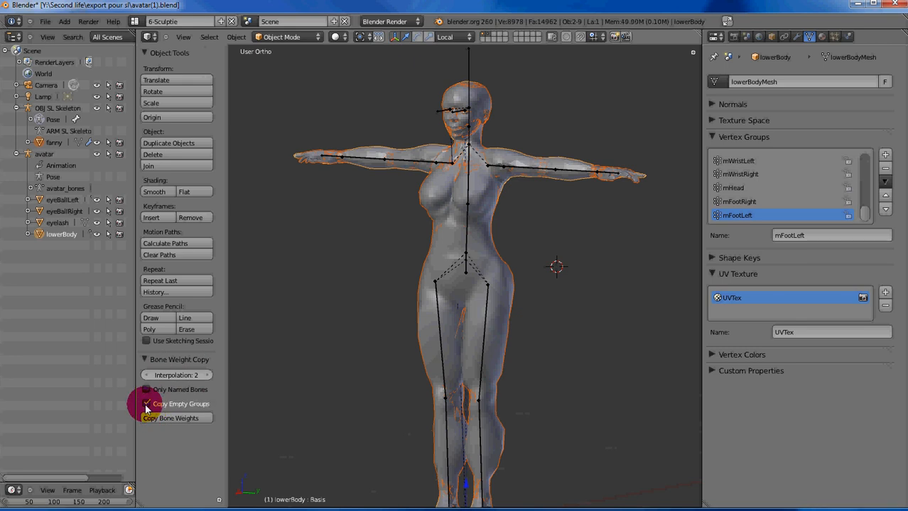
click(180, 420)
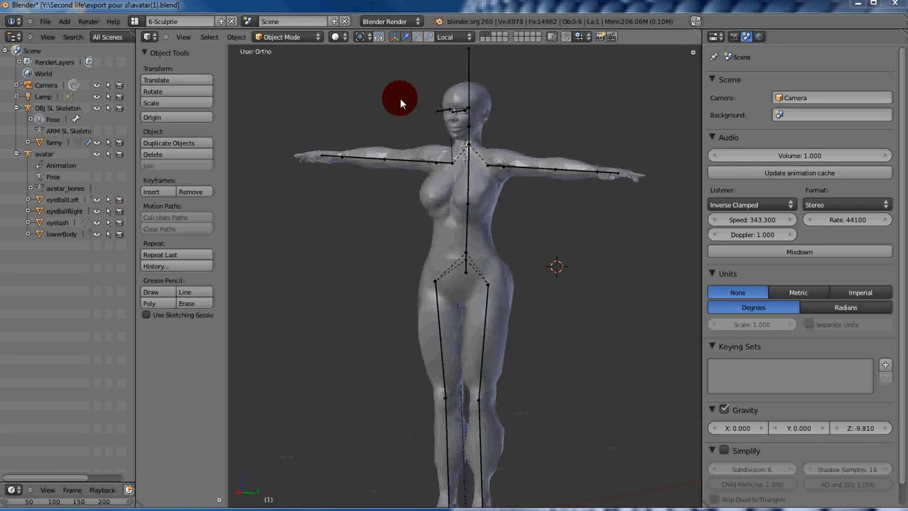
Examine the fanny mesh's vertex groups on the second layer and compare it with the reference avatar on the first layer
click(488, 36)
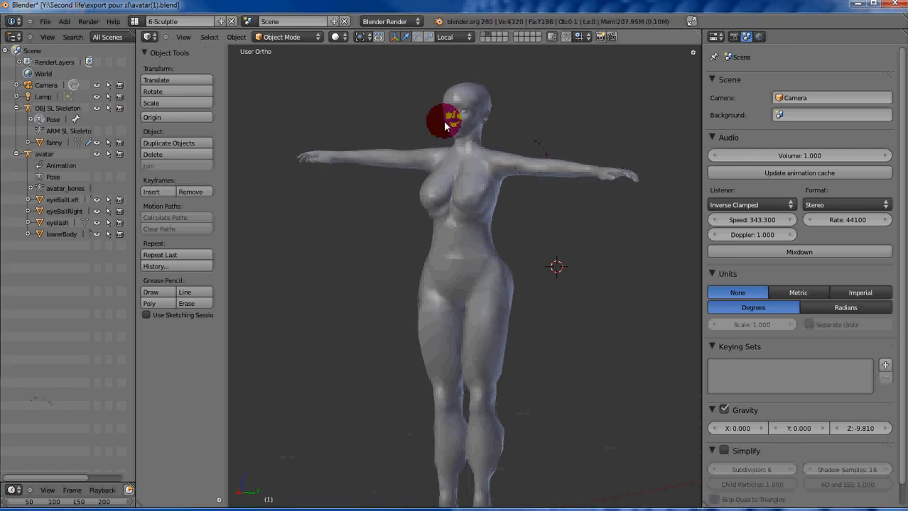
right_click(477, 176)
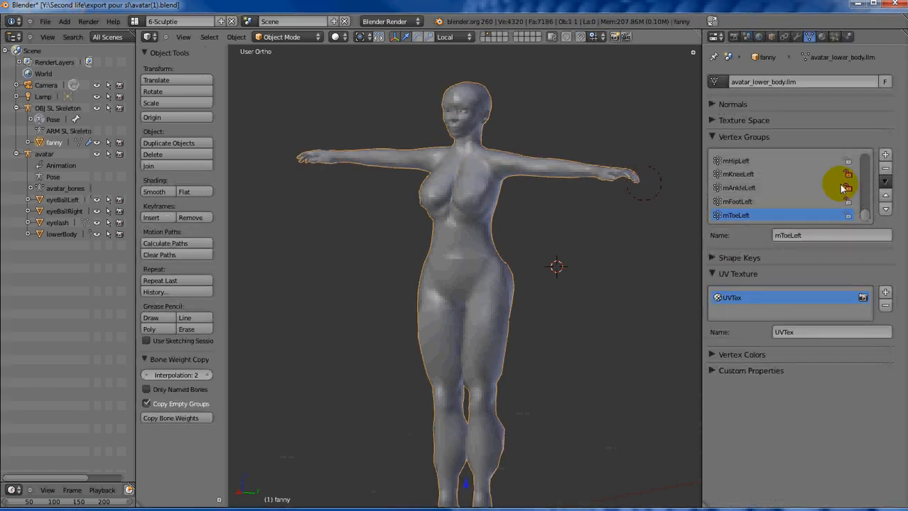
mouse_move(867, 220)
mouse_down()
mouse_move(867, 159)
mouse_move(868, 210)
mouse_up()
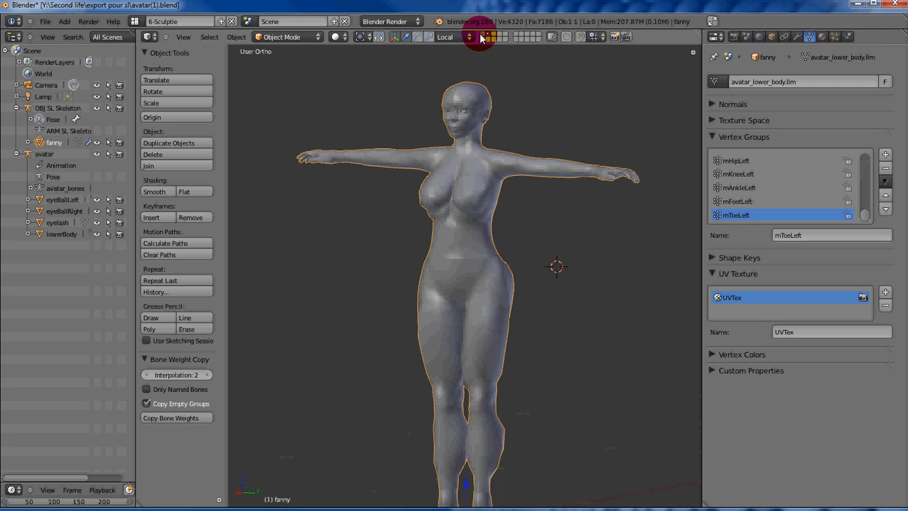
click(482, 37)
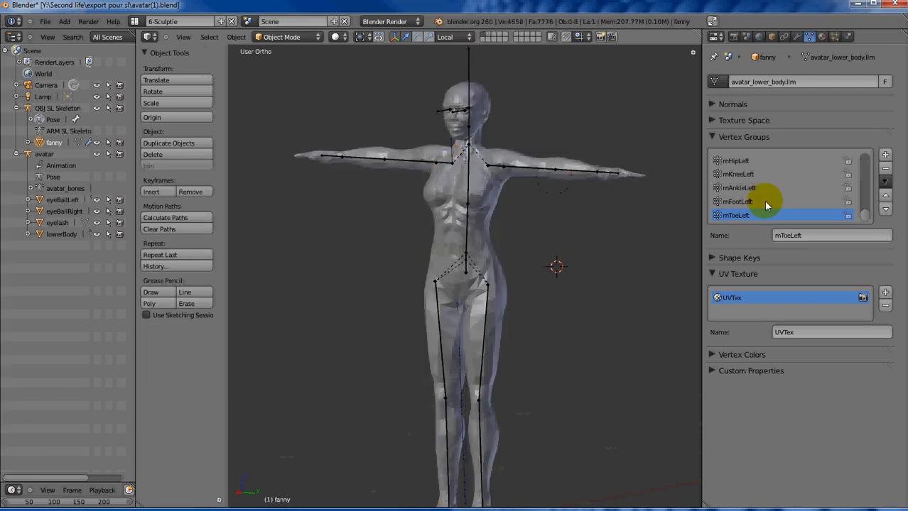
click(487, 36)
right_click(460, 208)
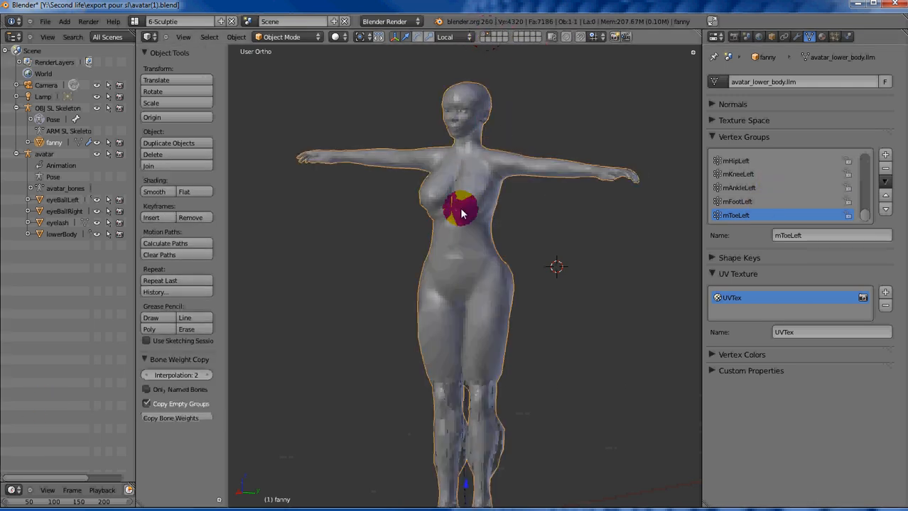
click(482, 37)
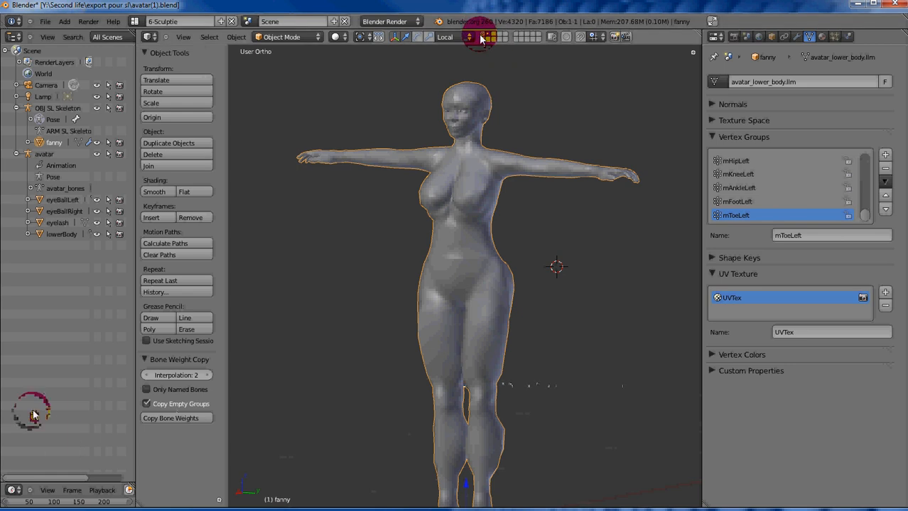
Delete the reference avatar's lowerBody mesh from the first layer
right_click(483, 104)
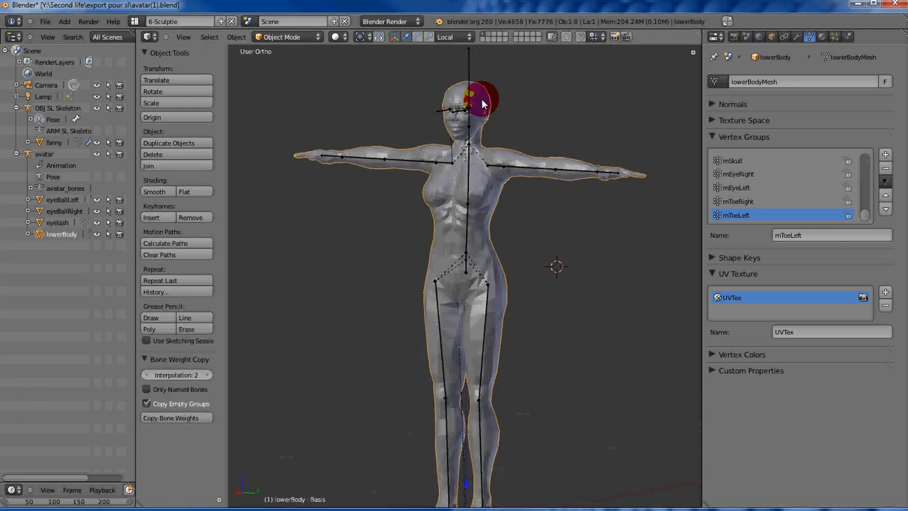
key(x)
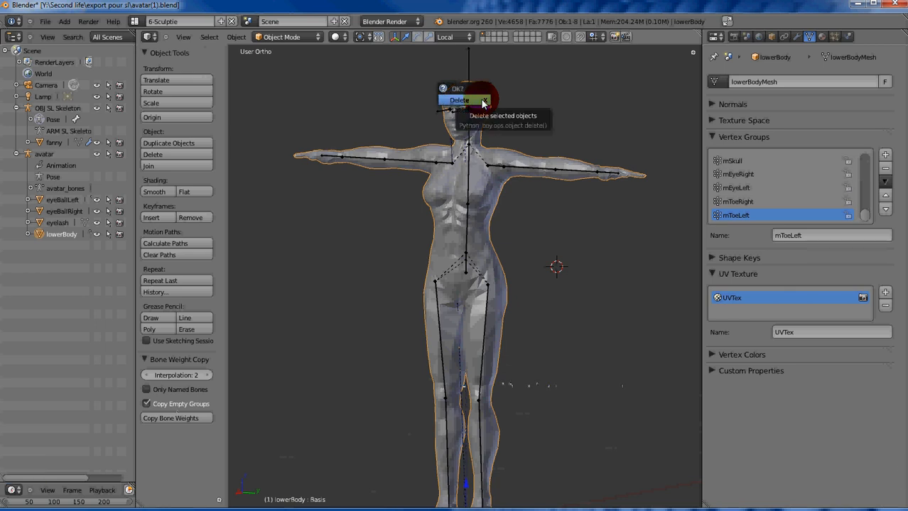
click(481, 105)
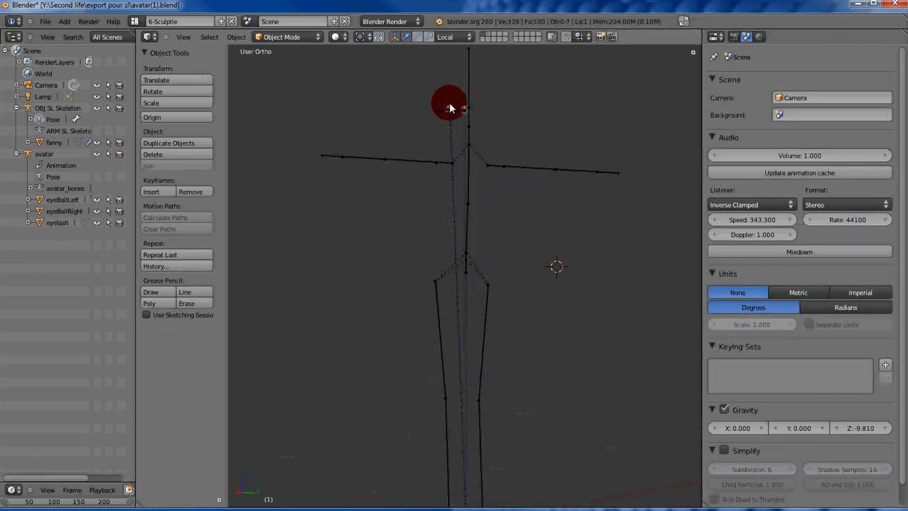
Return the skeleton from Pose Mode to Object Mode and delete the avatar's eyeBallRight mesh
scroll(458, 111, up, 3)
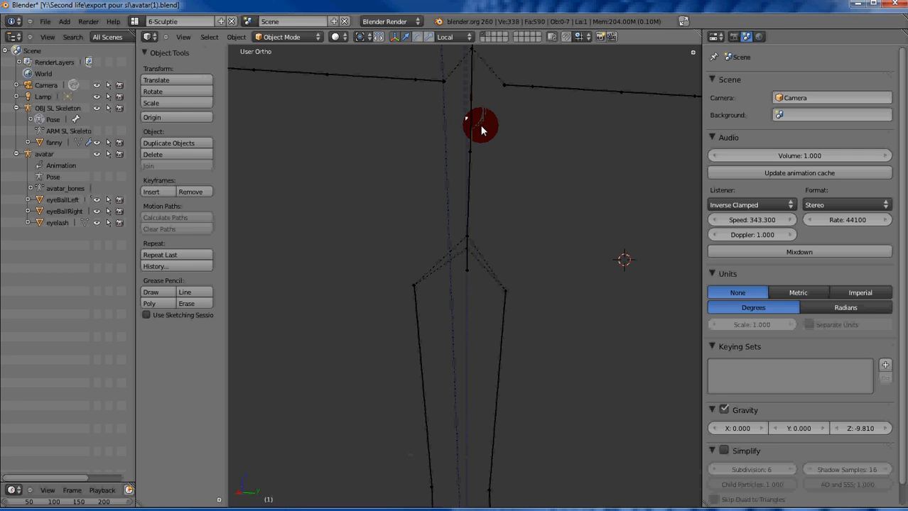
ctrl+scroll(480, 130, up, 4)
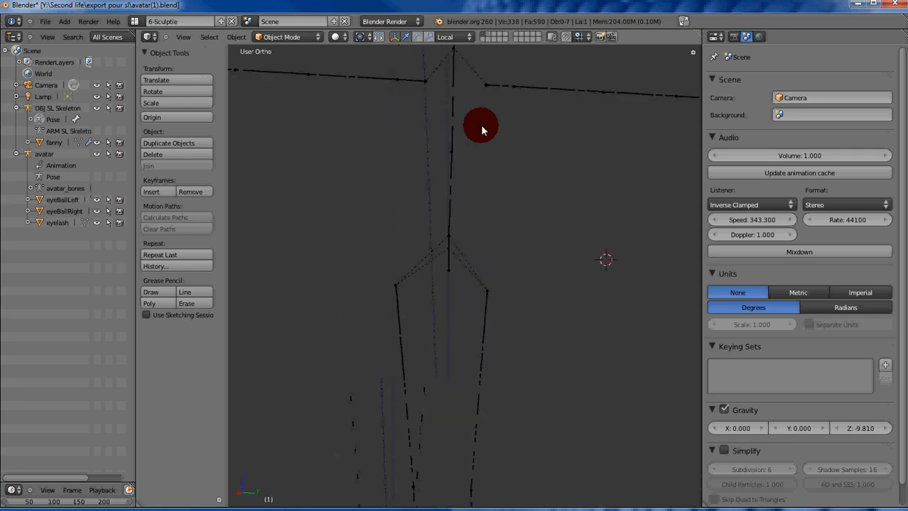
alt+scroll(482, 130, up, 4)
shift+scroll(488, 132, up, 8)
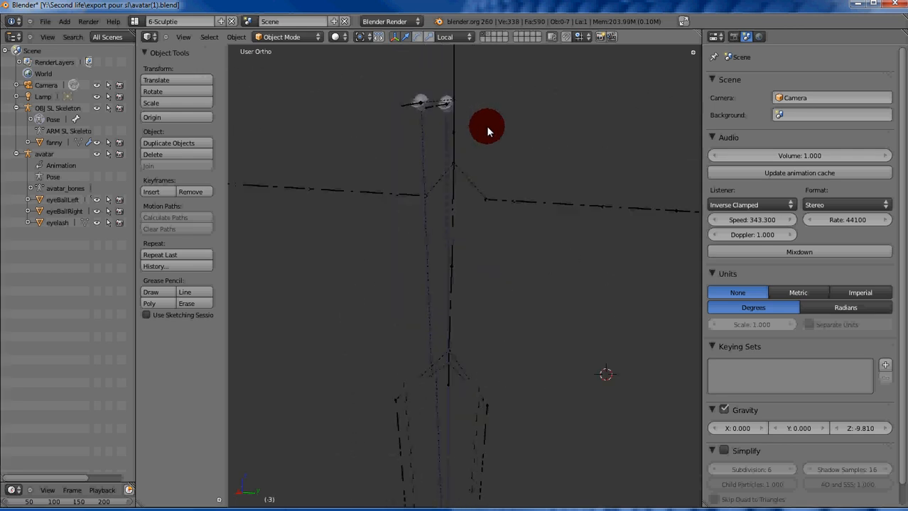
shift+scroll(487, 130, up, 4)
right_click(423, 169)
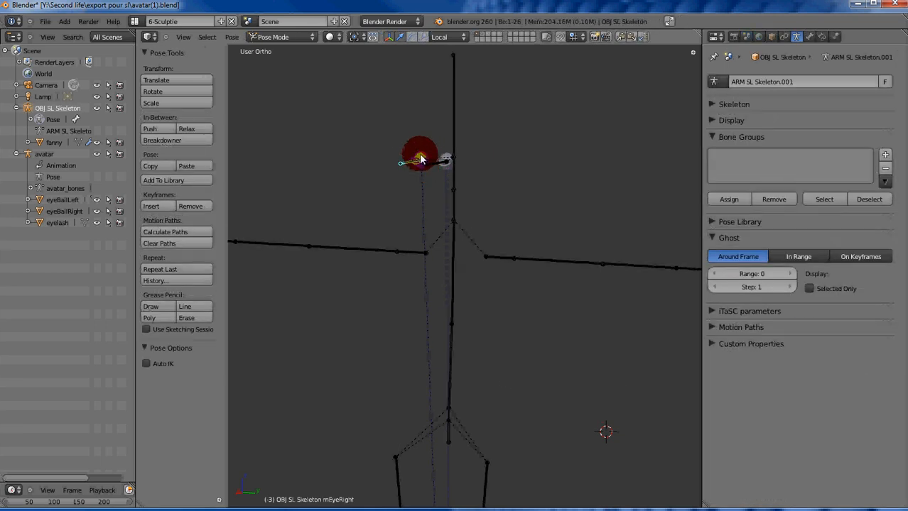
click(277, 37)
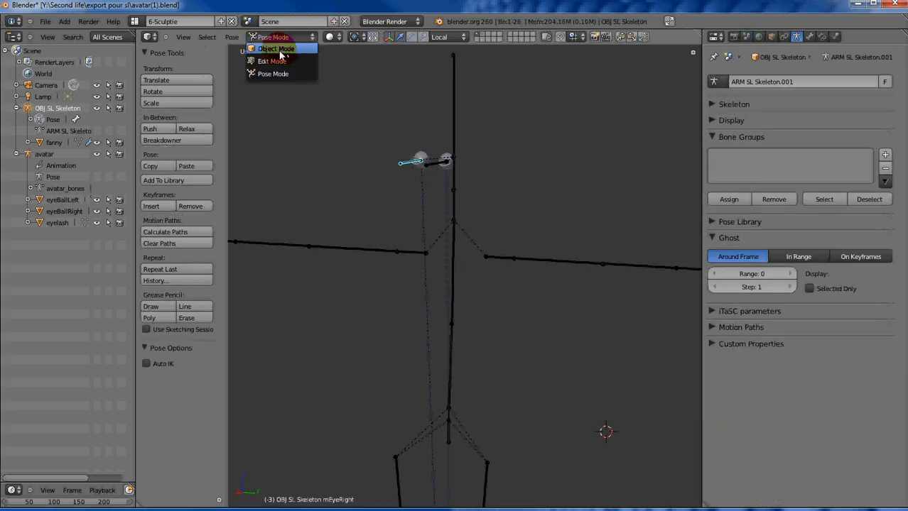
click(279, 49)
right_click(424, 158)
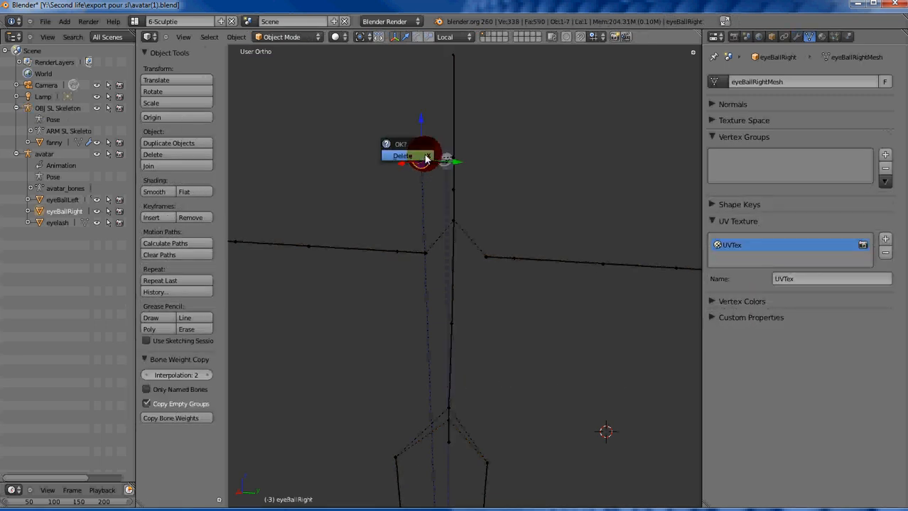
click(426, 158)
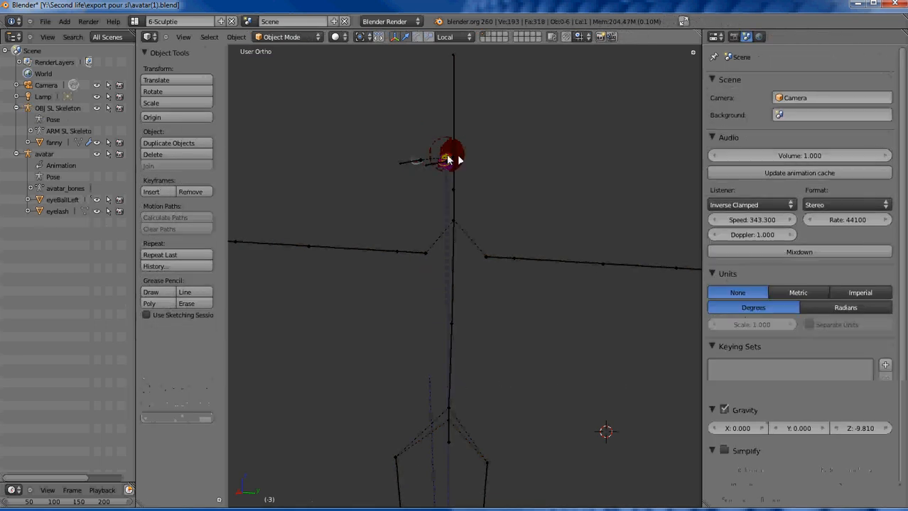
Delete the avatar's eyeBallLeft and eyelash meshes
click(55, 201)
click(44, 155)
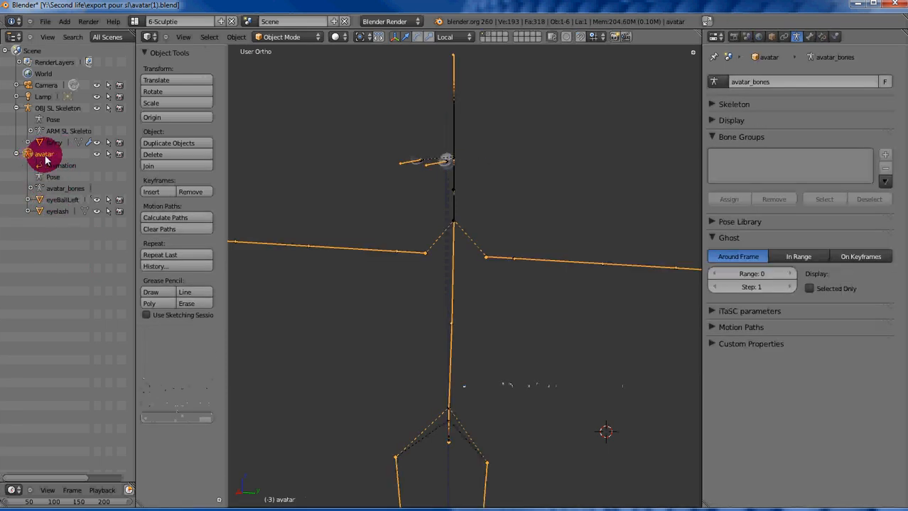
click(51, 201)
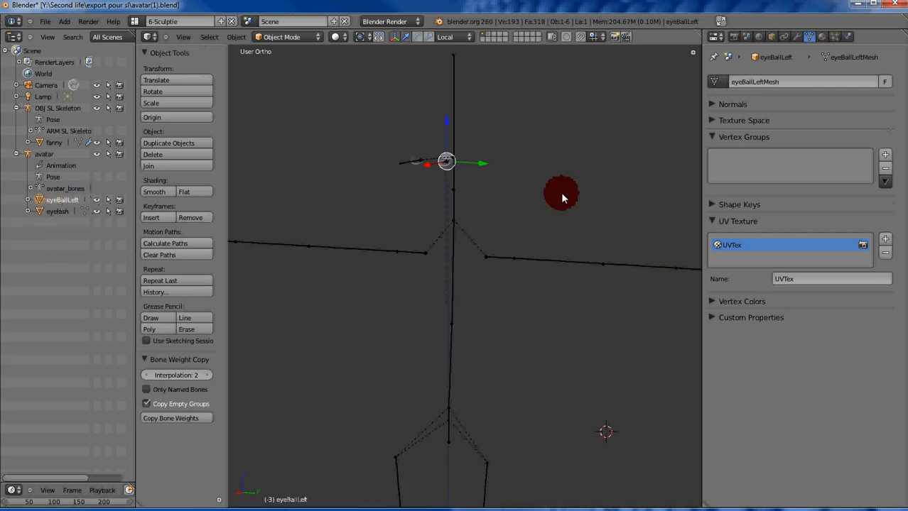
key(x)
click(419, 175)
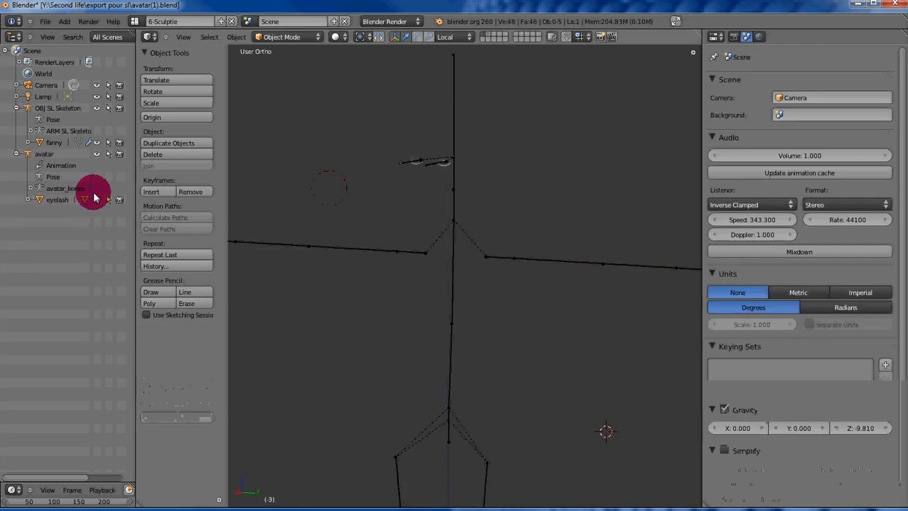
click(51, 198)
key(x)
click(471, 182)
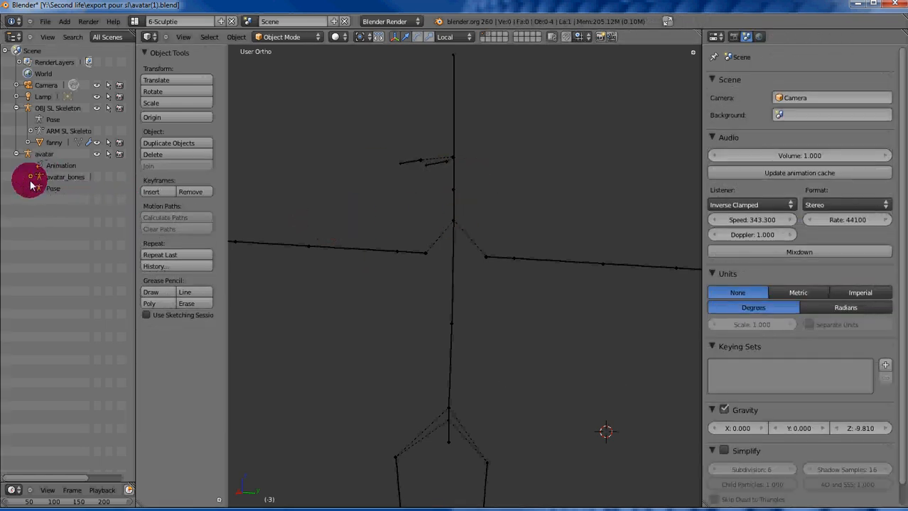
Display the first and second layers together and examine how the fanny mesh and the avatar armature line up, selecting each in turn
scroll(458, 229, down, 4)
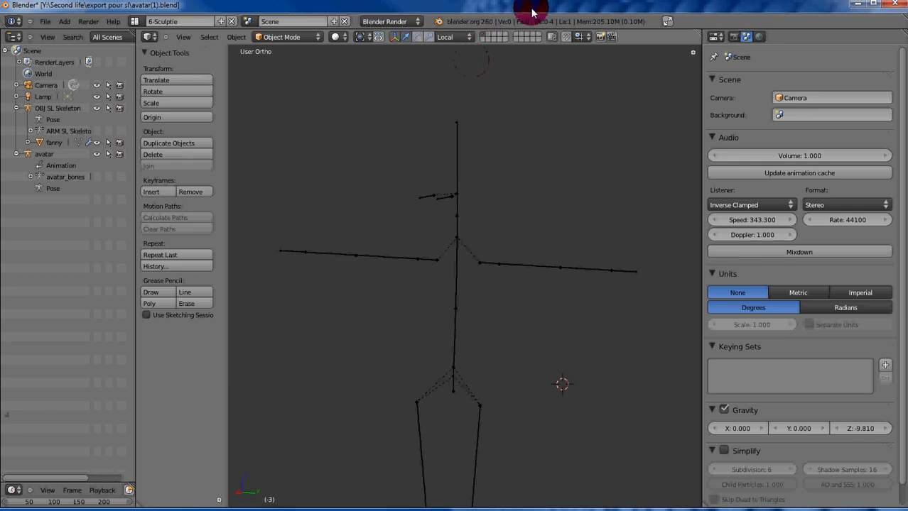
click(489, 38)
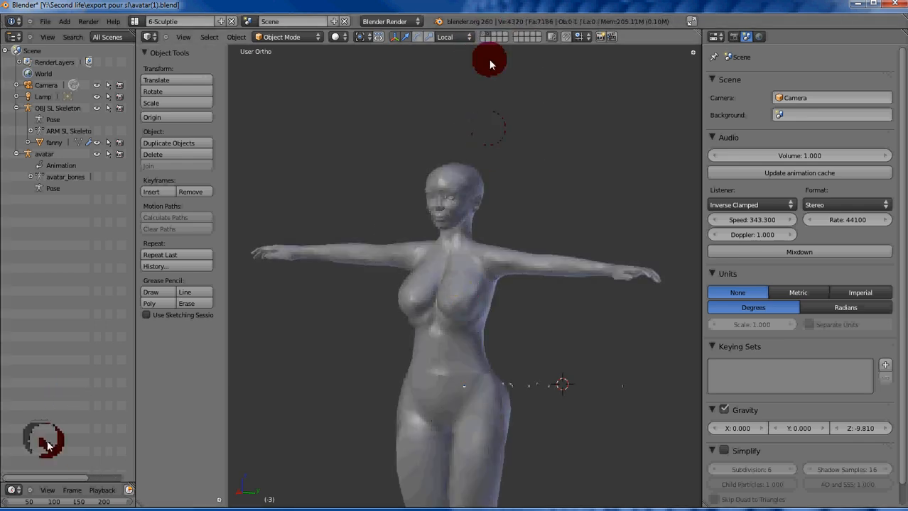
click(485, 37)
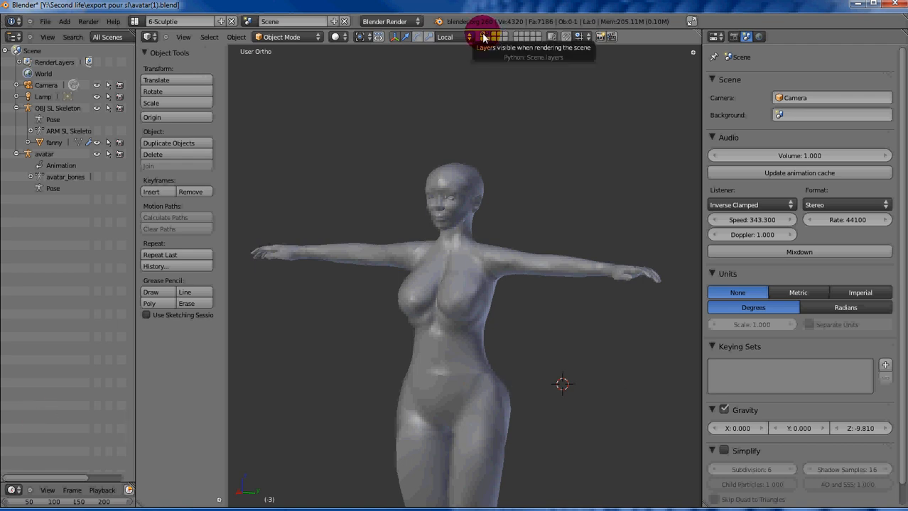
shift+click(483, 35)
scroll(480, 190, down, 3)
scroll(481, 191, up, 2)
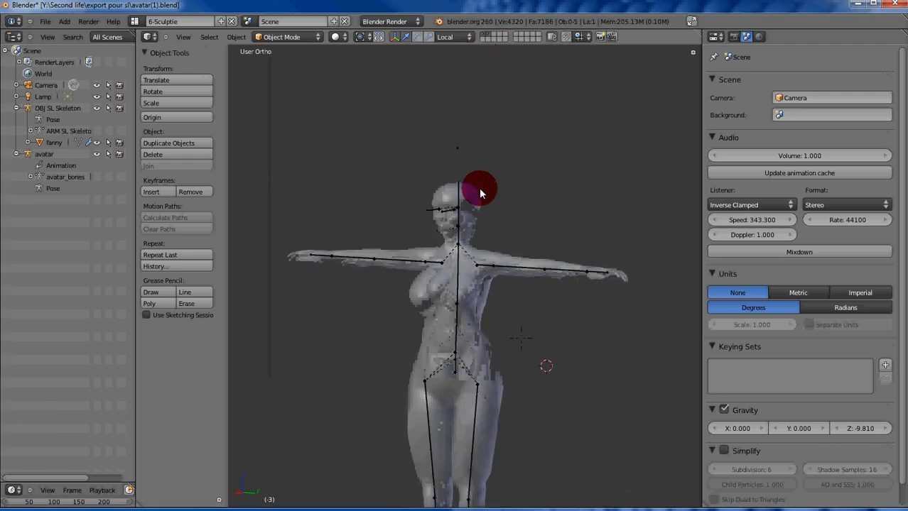
ctrl+scroll(467, 348, down, 2)
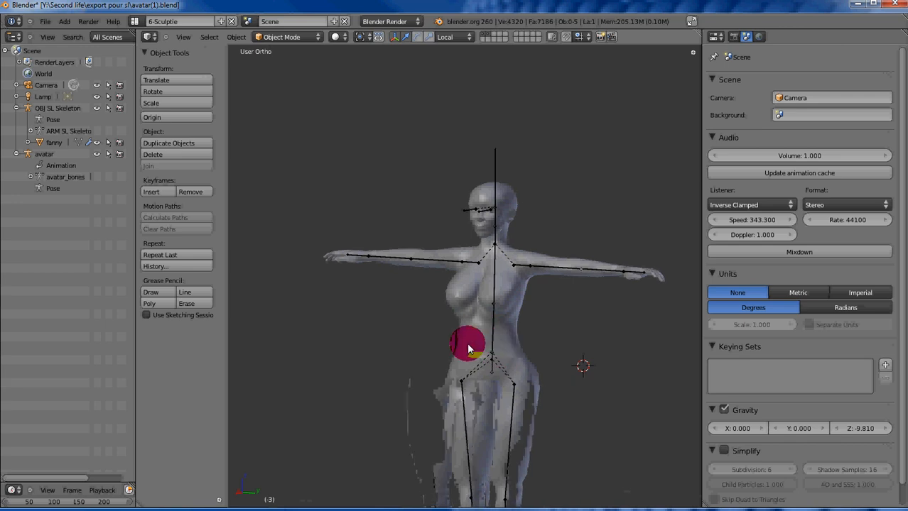
ctrl+scroll(468, 349, up, 2)
alt+scroll(469, 349, down, 3)
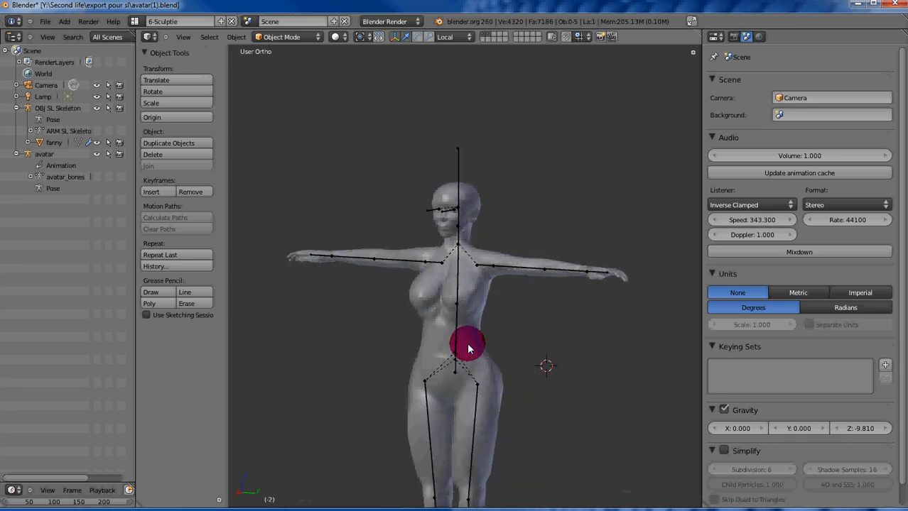
shift+scroll(468, 348, down, 5)
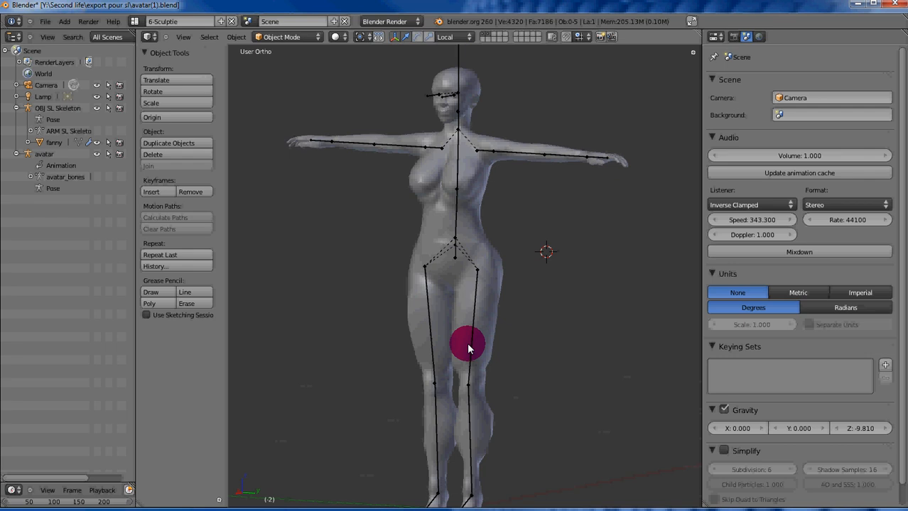
shift+scroll(468, 344, down, 1)
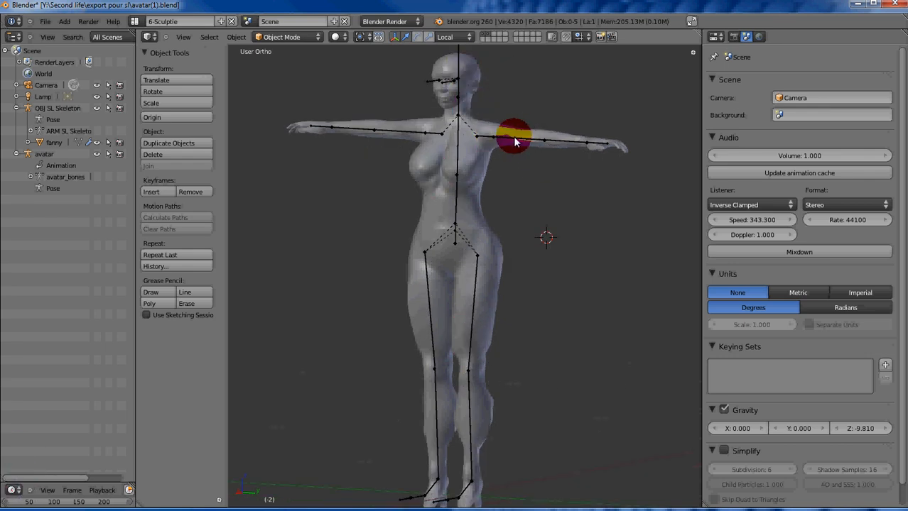
right_click(516, 140)
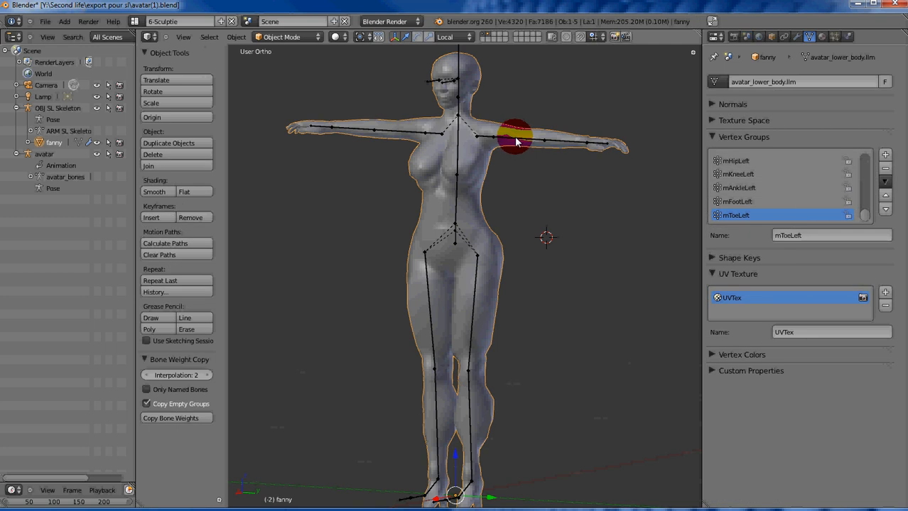
right_click(515, 139)
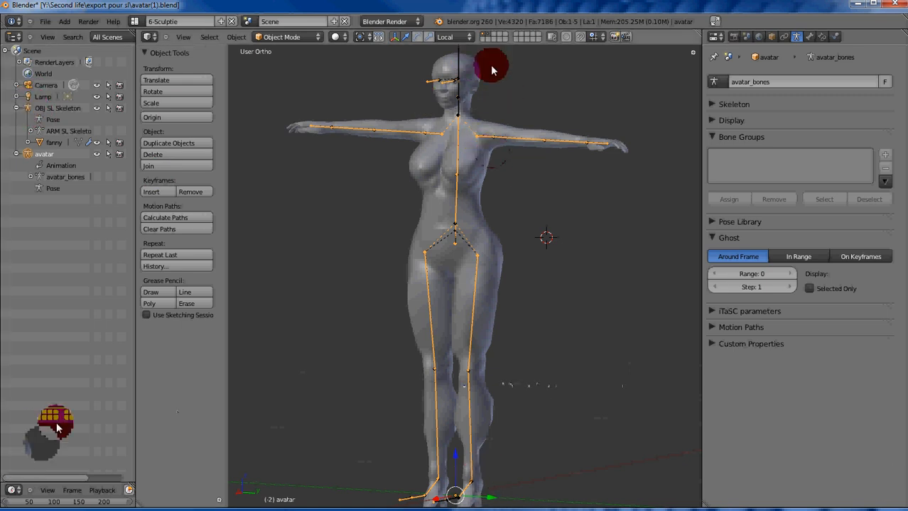
Show only the first layer and delete every object on it, including both skeletons
click(483, 37)
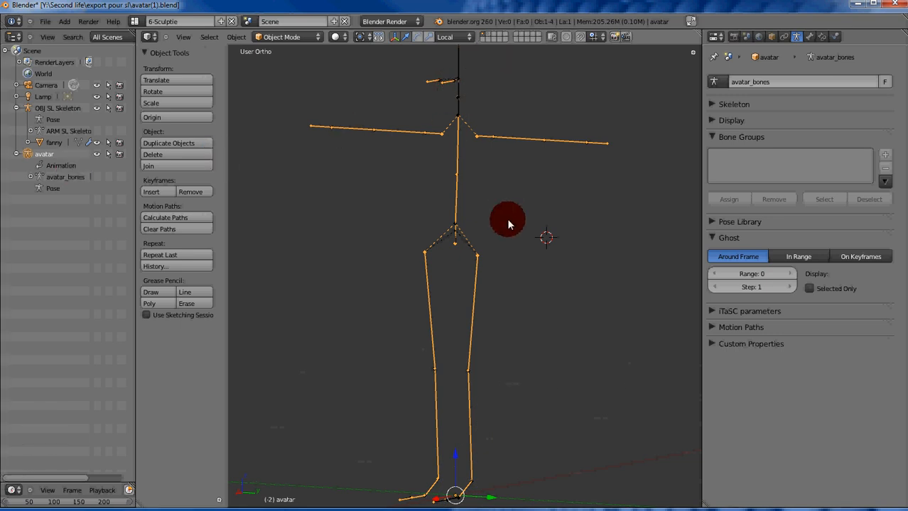
key(a)
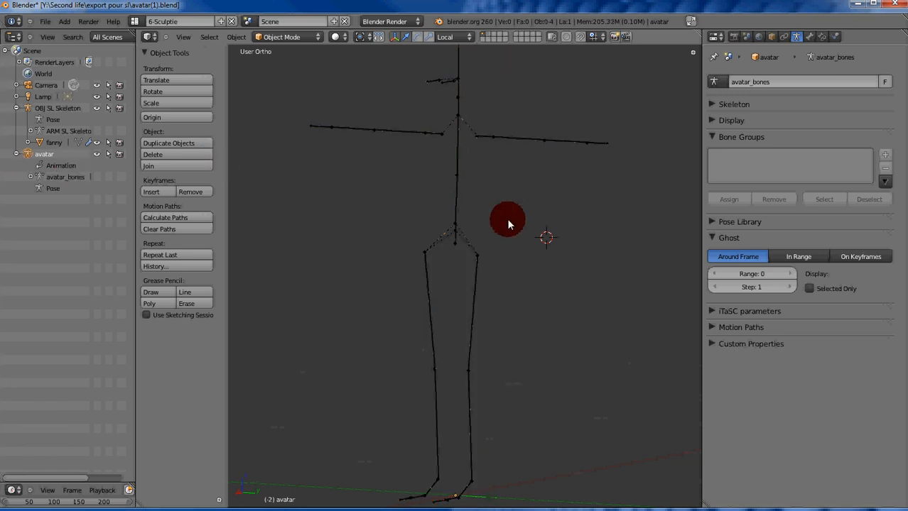
key(a)
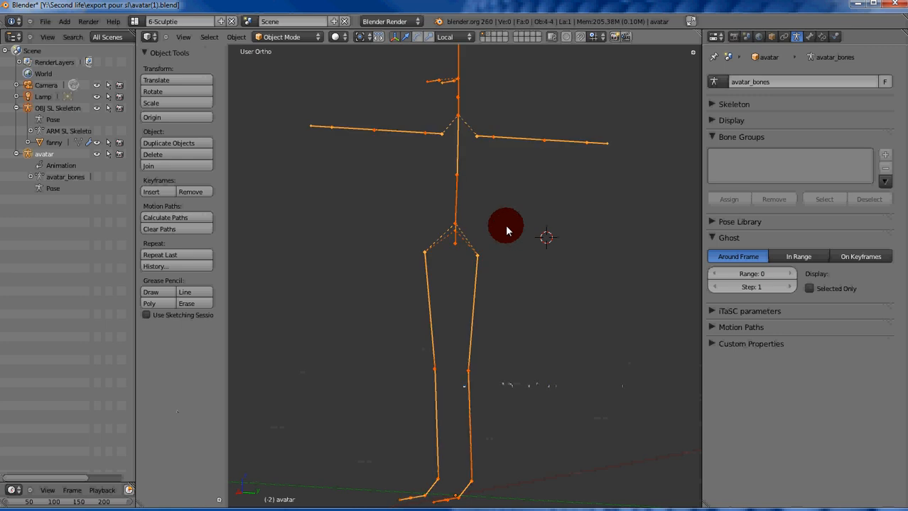
key(x)
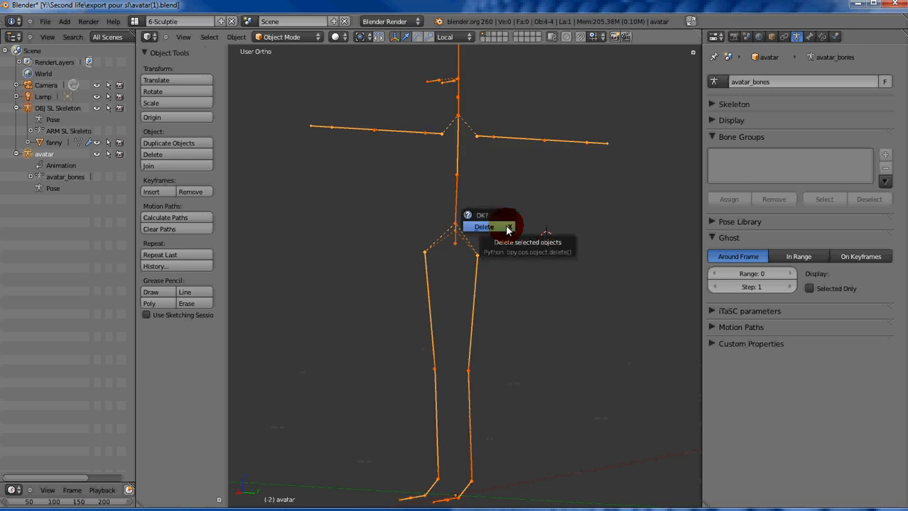
click(506, 226)
Check the first and second layers separately, then undo the deletion of the first layer's objects
click(488, 35)
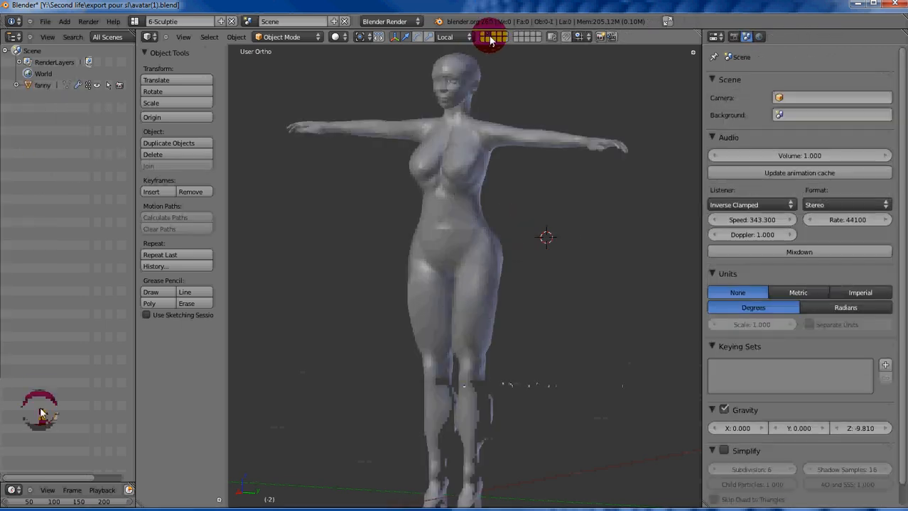
click(486, 35)
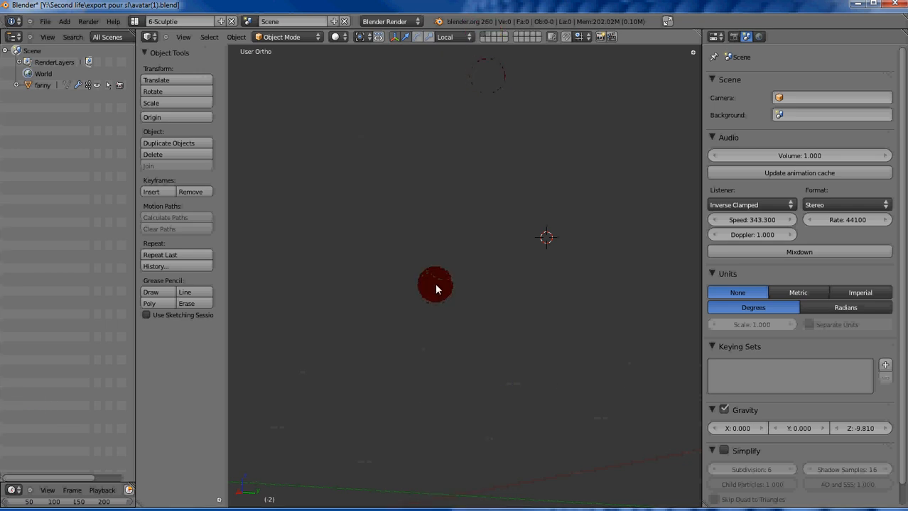
key(2)
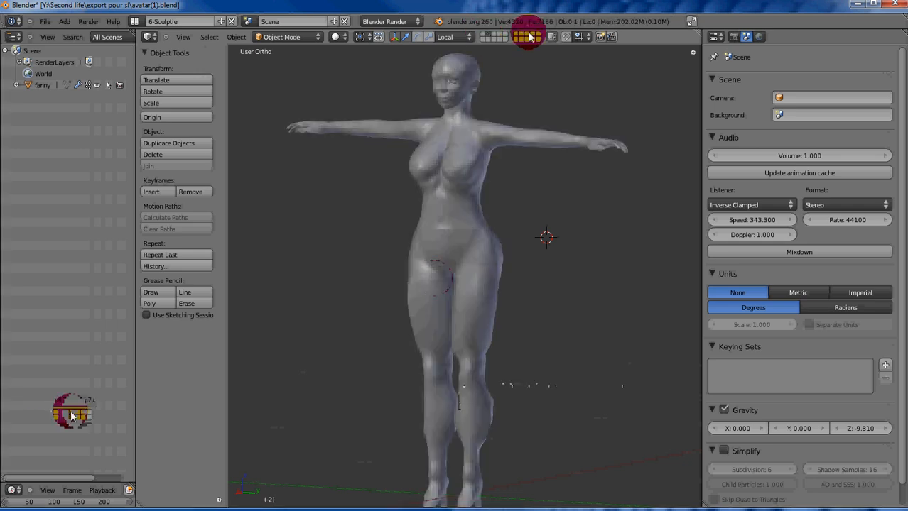
click(485, 36)
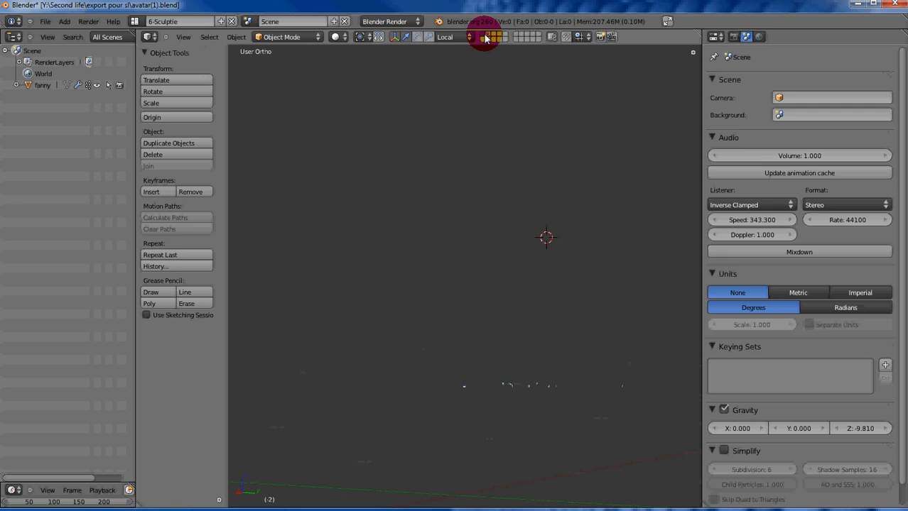
click(488, 35)
click(486, 37)
click(484, 35)
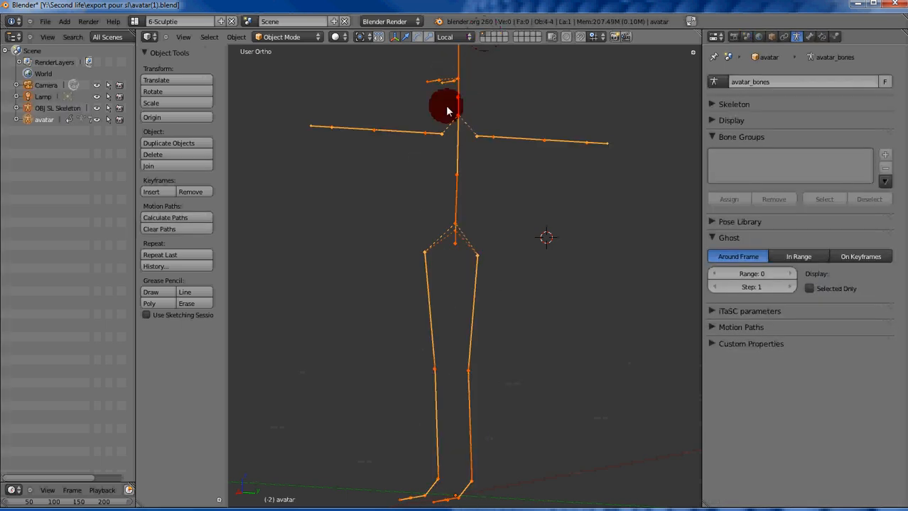
Identify which of the two overlapping skeletons is OBJ SL Skeleton and delete it, keeping the avatar armature
click(536, 242)
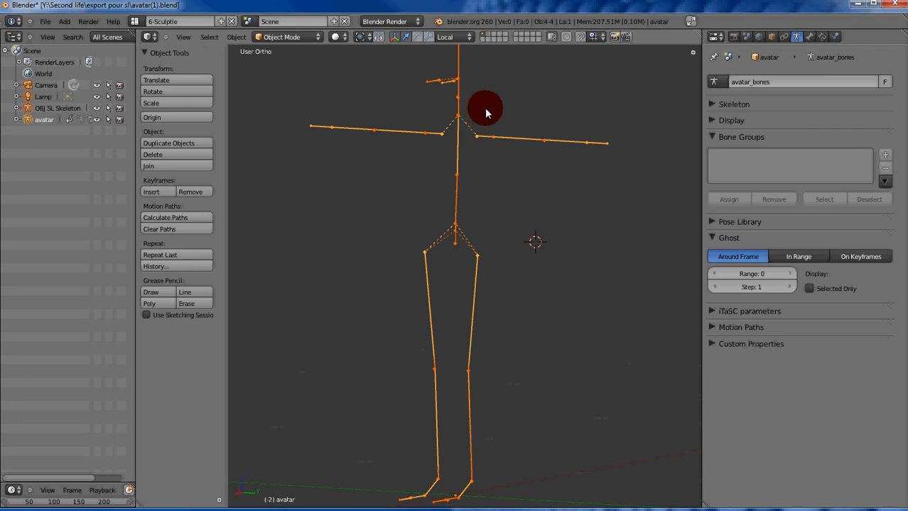
right_click(444, 98)
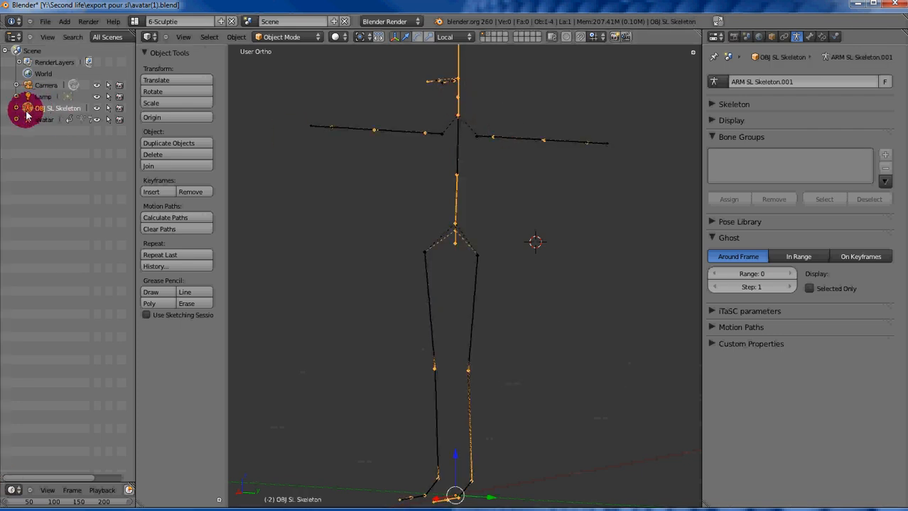
right_click(408, 135)
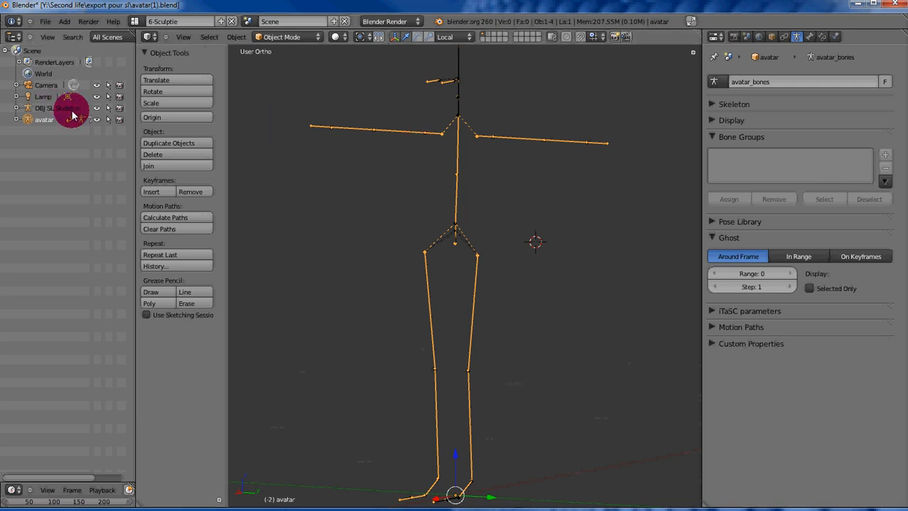
right_click(461, 93)
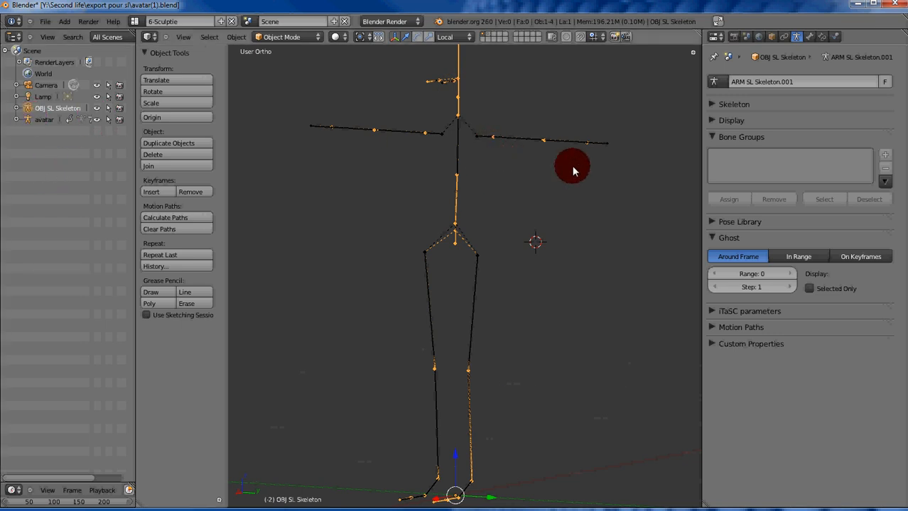
key(x)
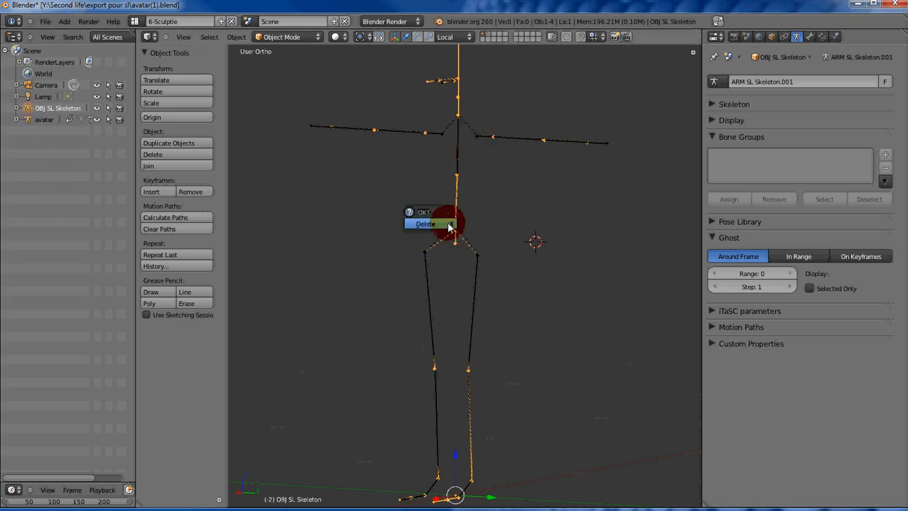
click(437, 223)
Display the first and second layers together and parent the fanny mesh to the avatar armature with Armature Deform
right_click(469, 98)
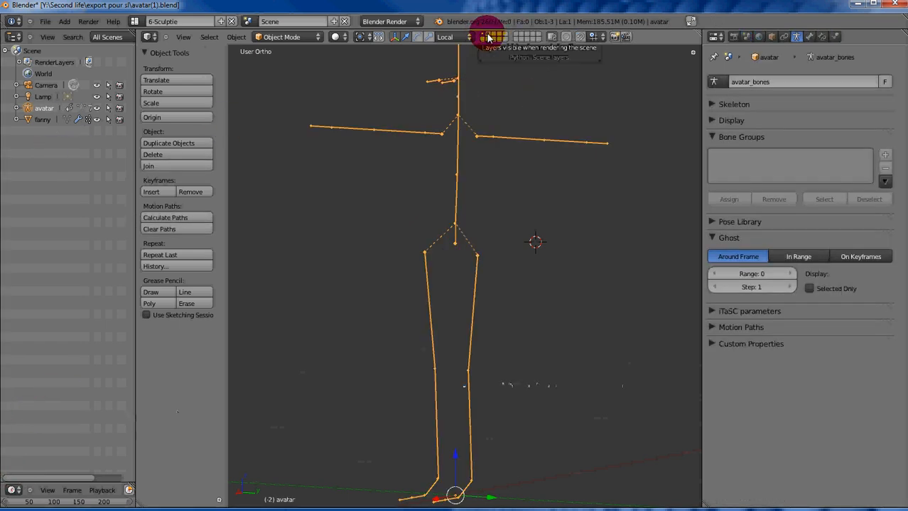
click(488, 37)
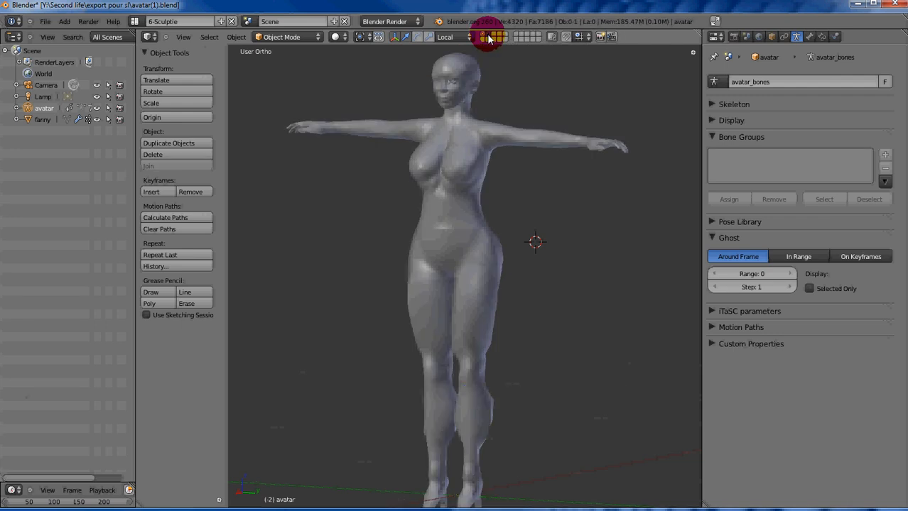
shift+click(483, 38)
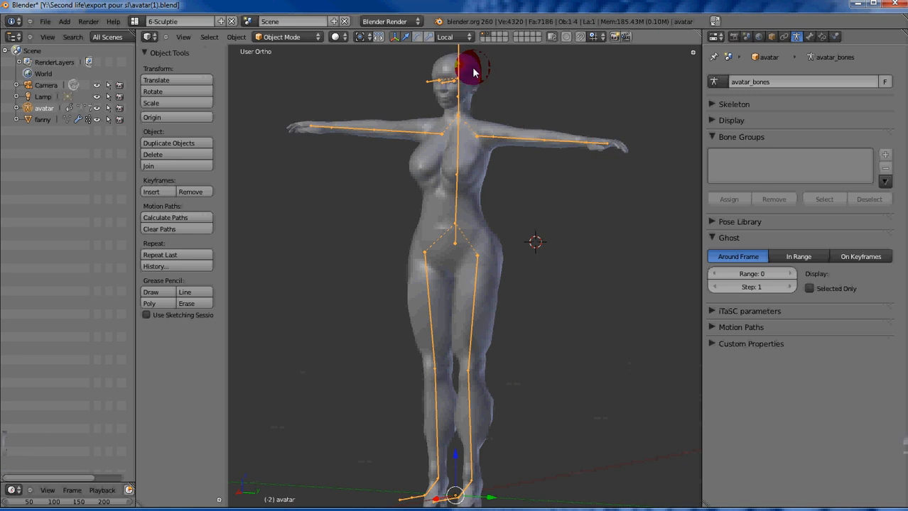
right_click(474, 72)
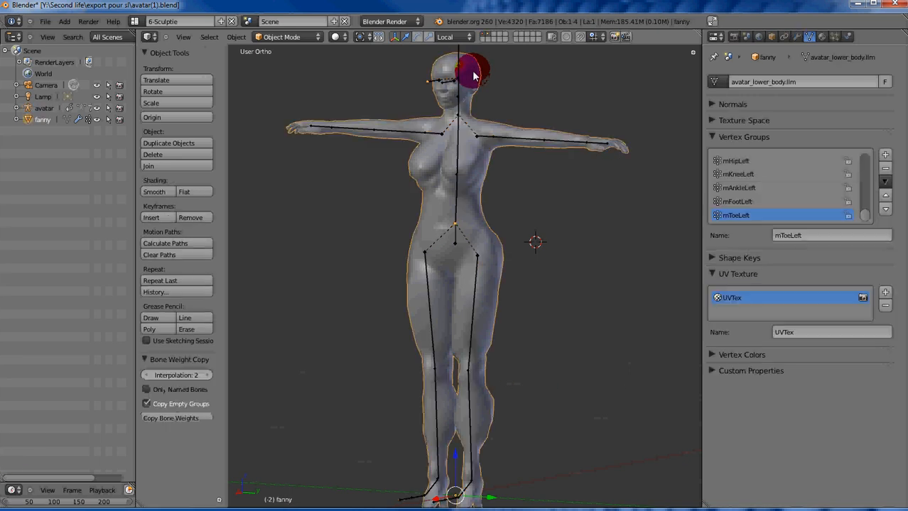
right_click(481, 140)
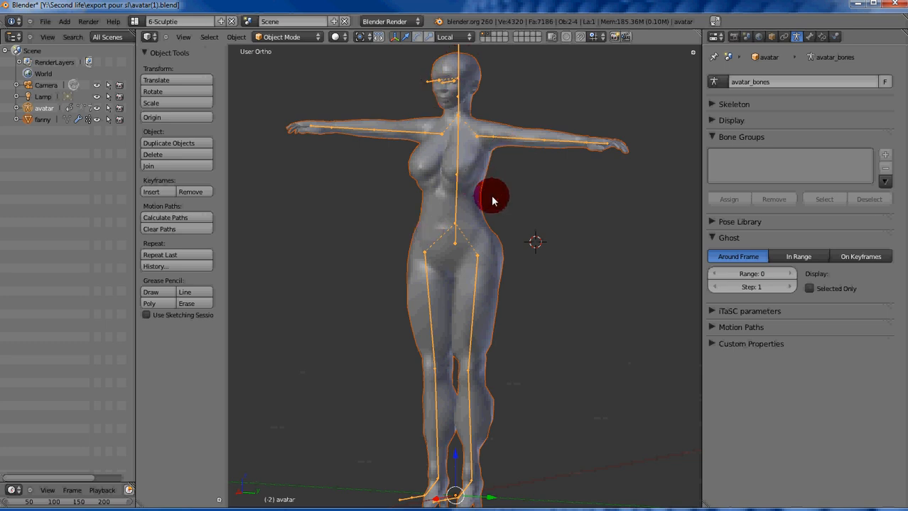
key(ctrl+p)
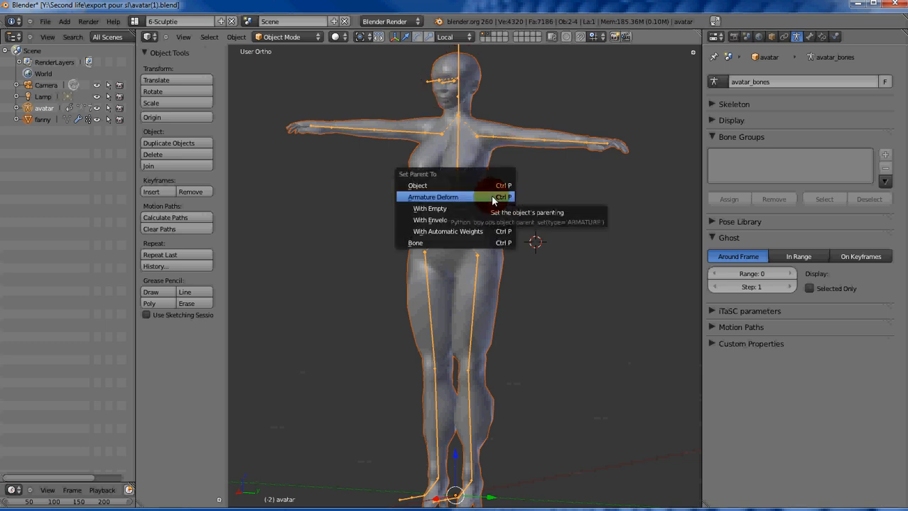
click(492, 197)
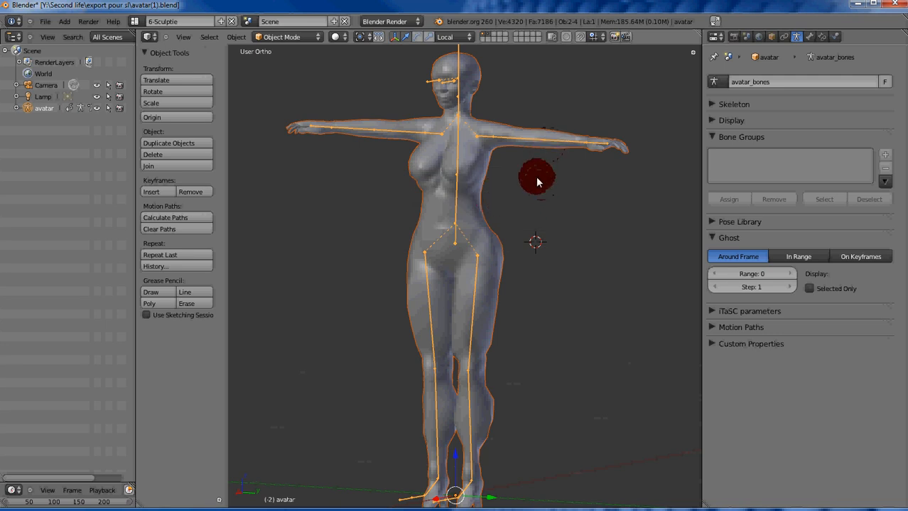
Deselect everything, select only the avatar armature and switch it to Pose Mode
key(a)
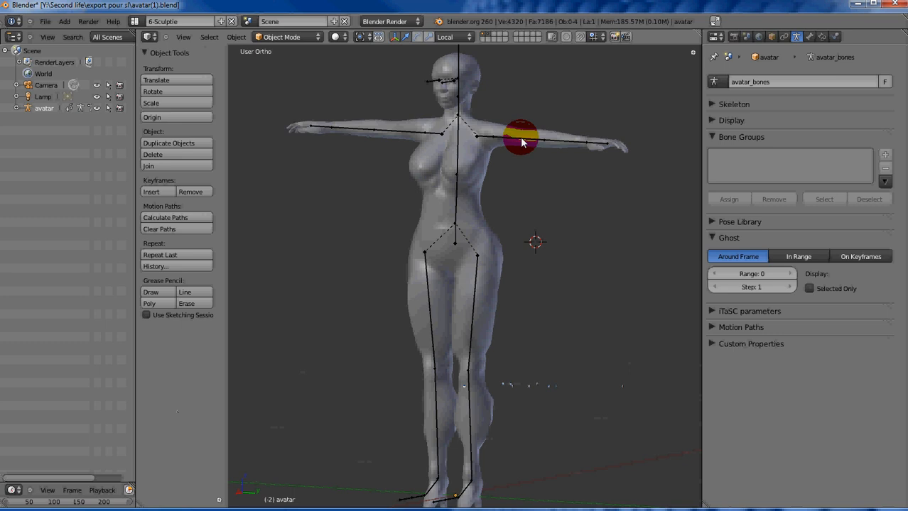
right_click(521, 140)
right_click(521, 140)
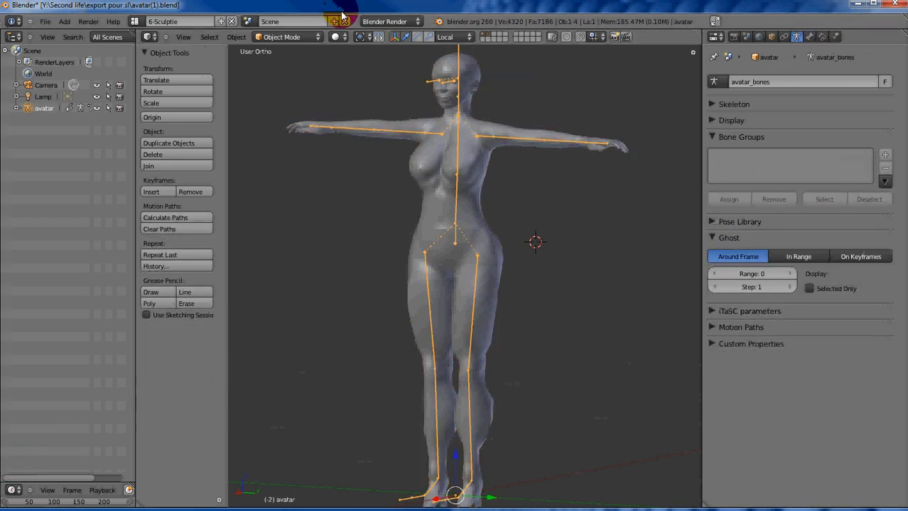
click(315, 37)
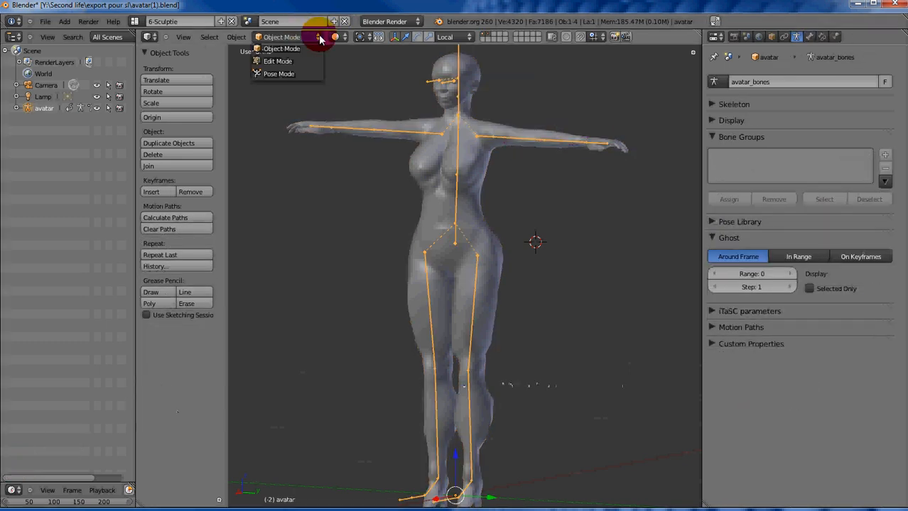
click(278, 75)
Test the left arm's deformation by rotating the mElbowLeft and mShoulderLeft bones, cancelling each rotation
right_click(565, 143)
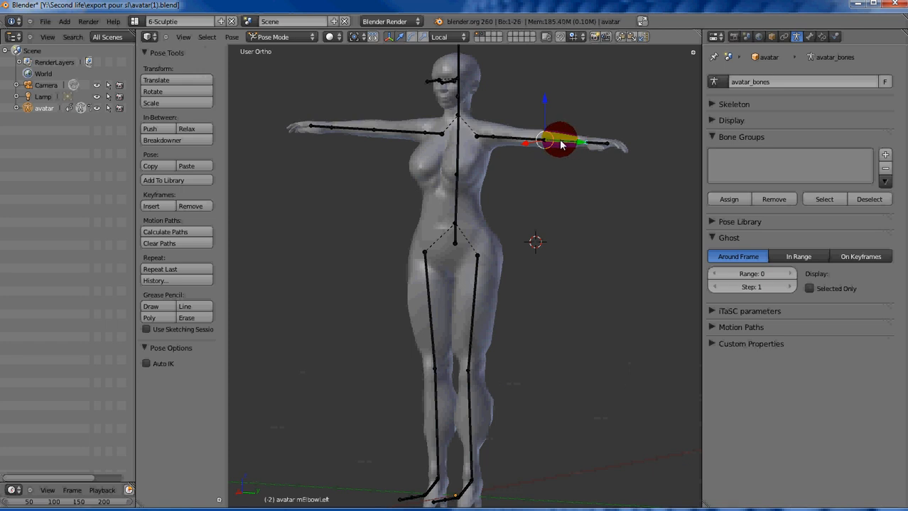
key(r)
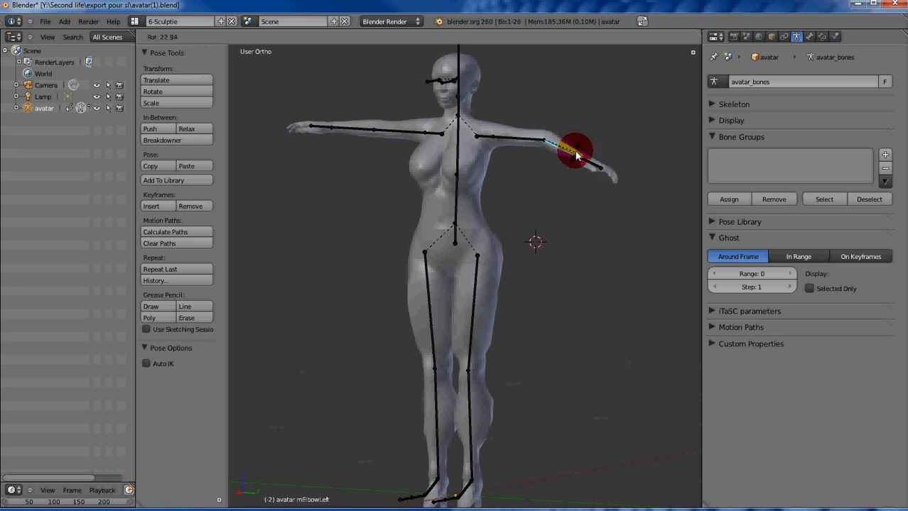
right_click(513, 136)
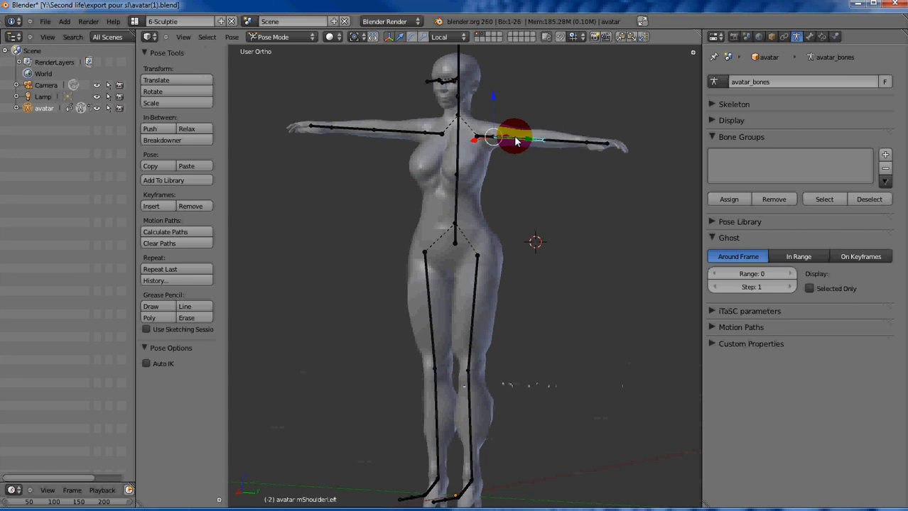
key(r)
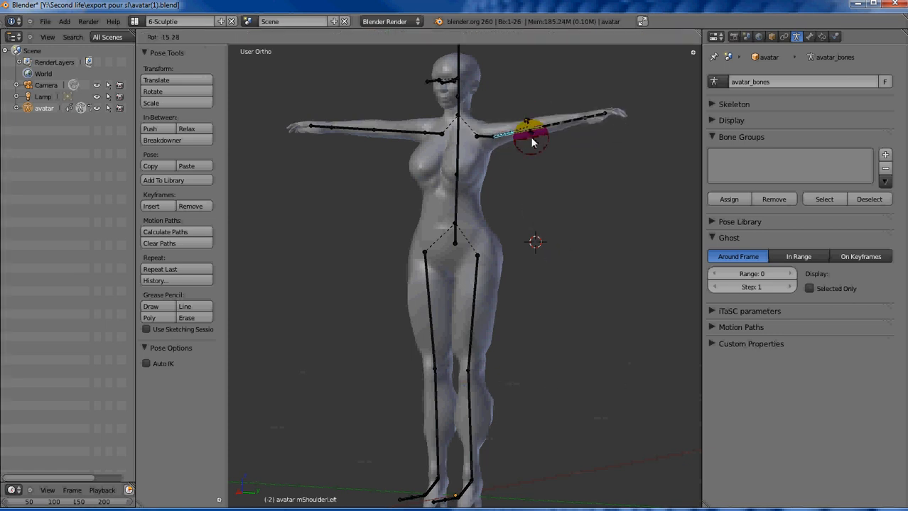
right_click(526, 151)
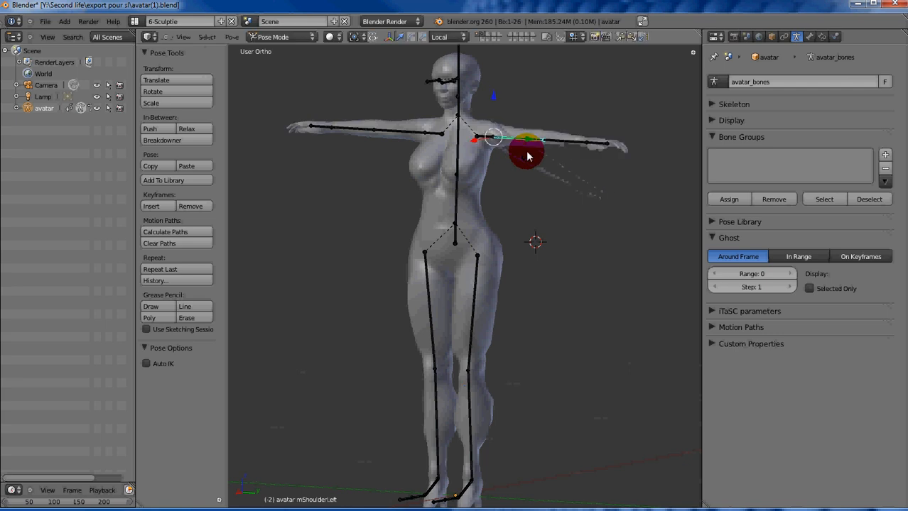
Test the left leg's deformation by rotating the mHipLeft bone about 52°, and reset it with Clear User Transforms
right_click(476, 309)
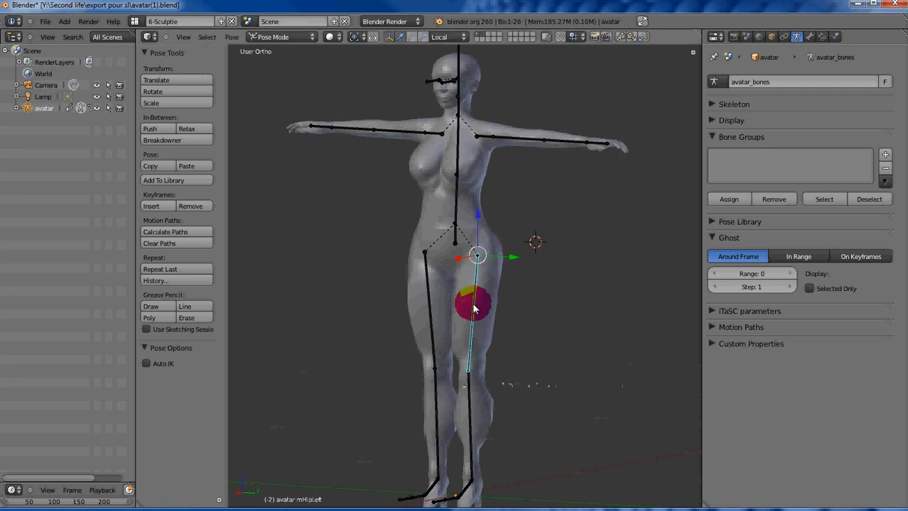
key(r)
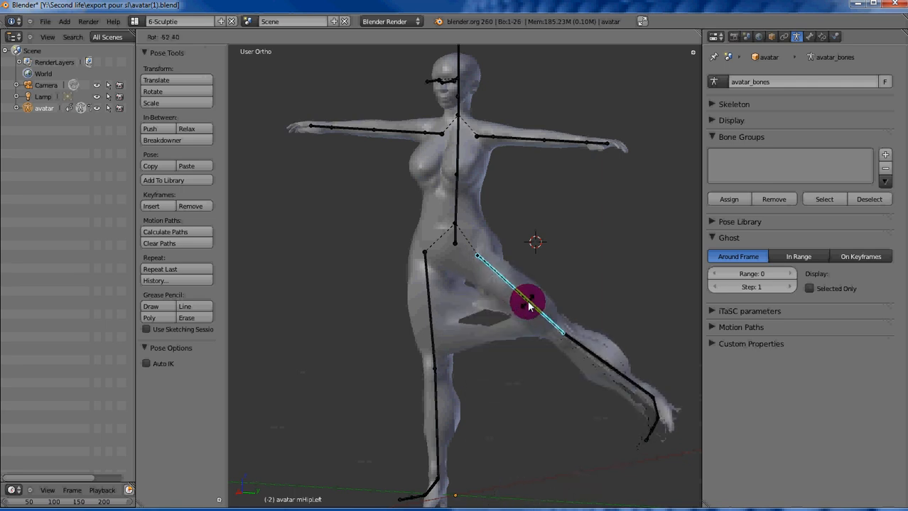
click(528, 305)
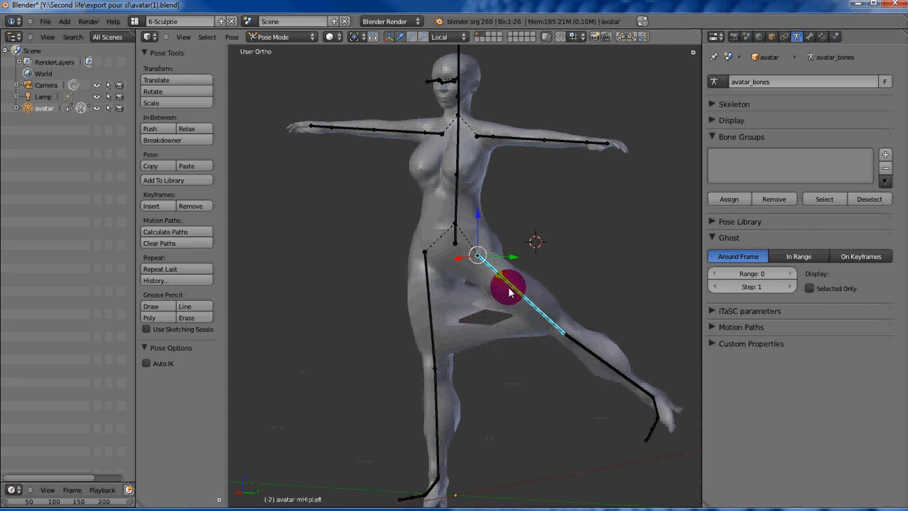
key(space)
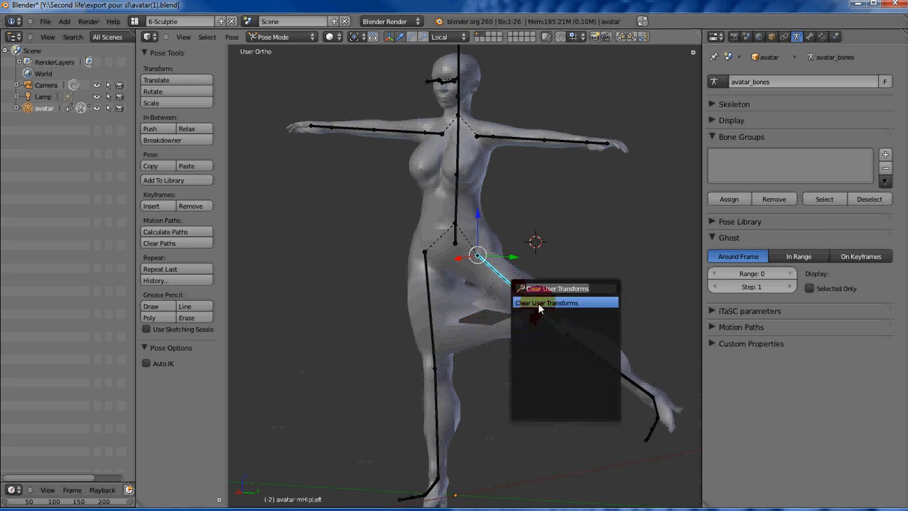
click(539, 307)
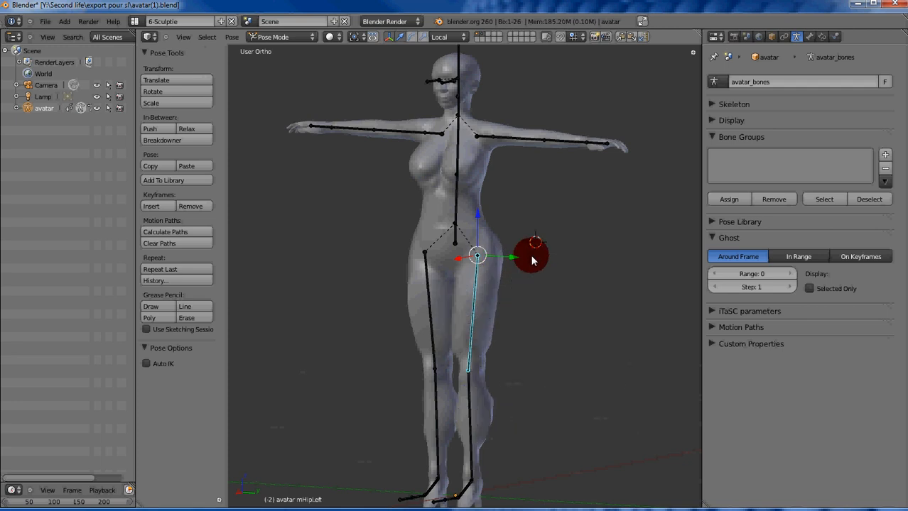
scroll(532, 260, down, 1)
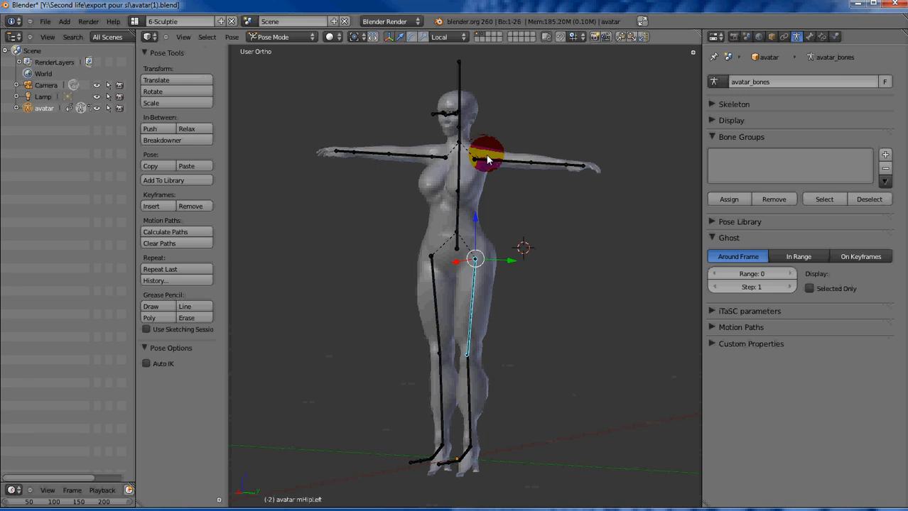
Return the armature to Object Mode, select the fanny mesh and switch it to Weight Paint mode
right_click(547, 165)
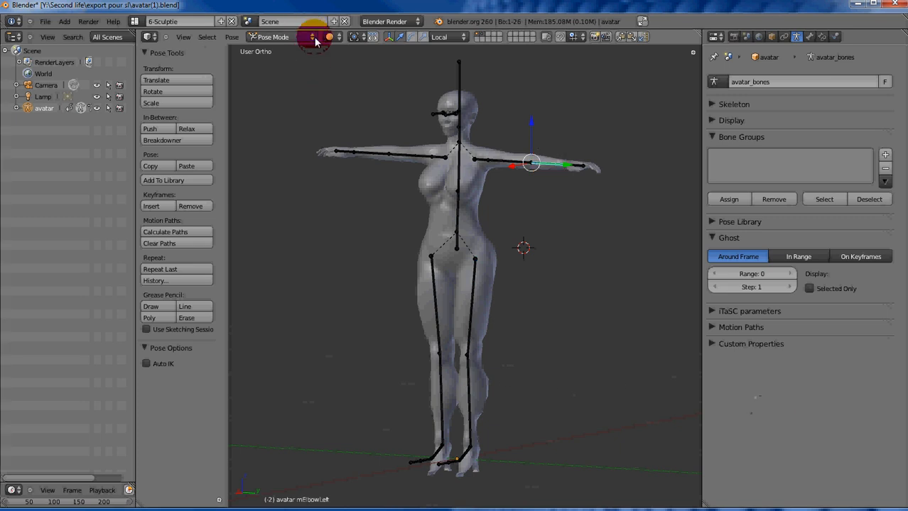
click(314, 37)
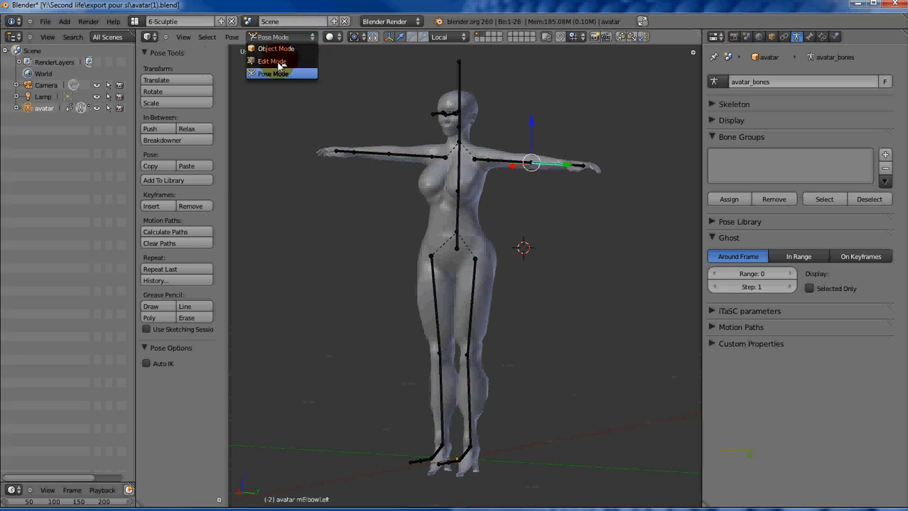
click(277, 48)
right_click(479, 191)
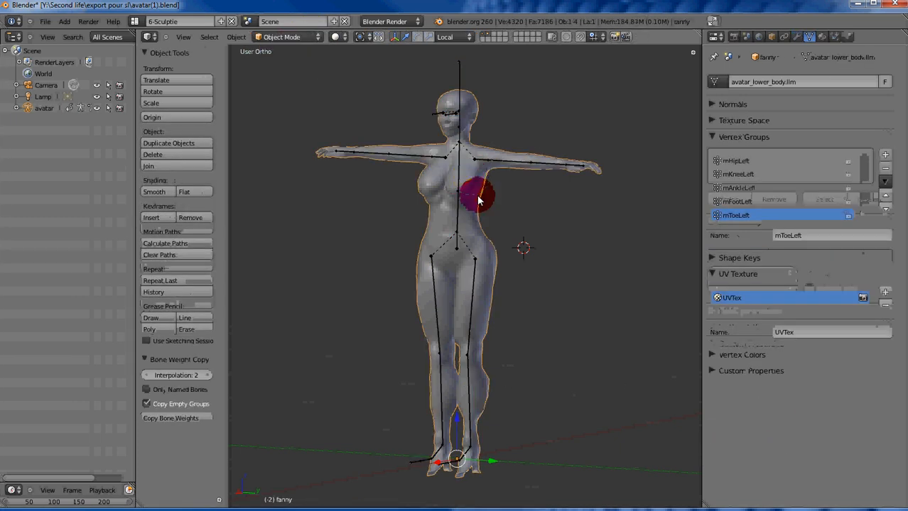
click(318, 38)
click(286, 110)
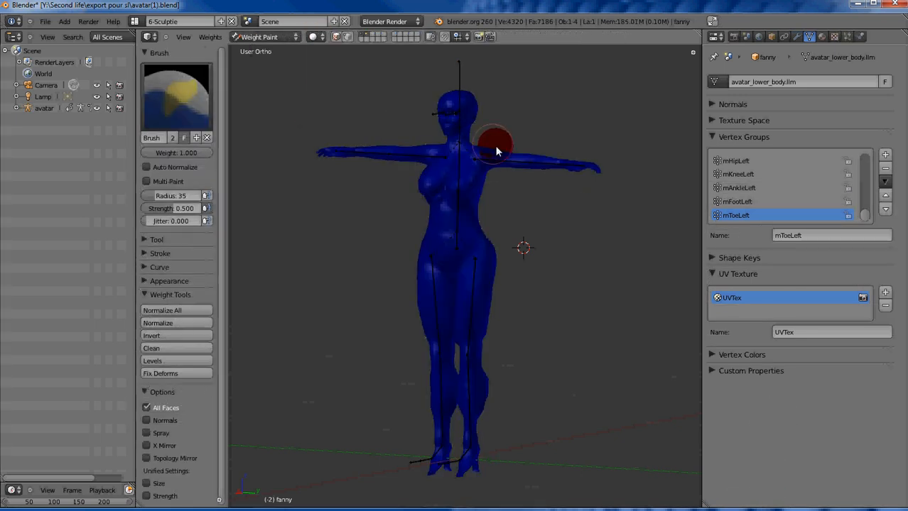
Try to pick the left forearm bone in Weight Paint mode to display its weights on the fanny mesh
scroll(568, 176, up, 4)
click(600, 85)
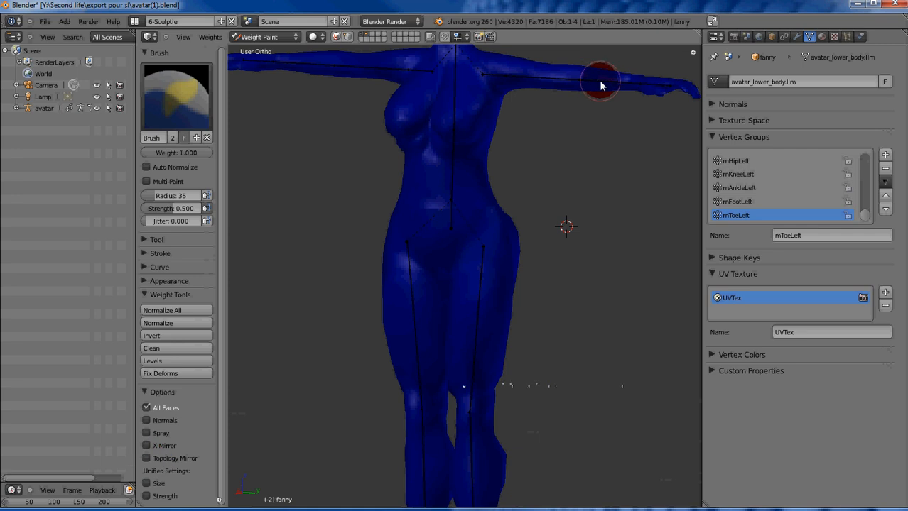
right_click(600, 85)
right_click(607, 85)
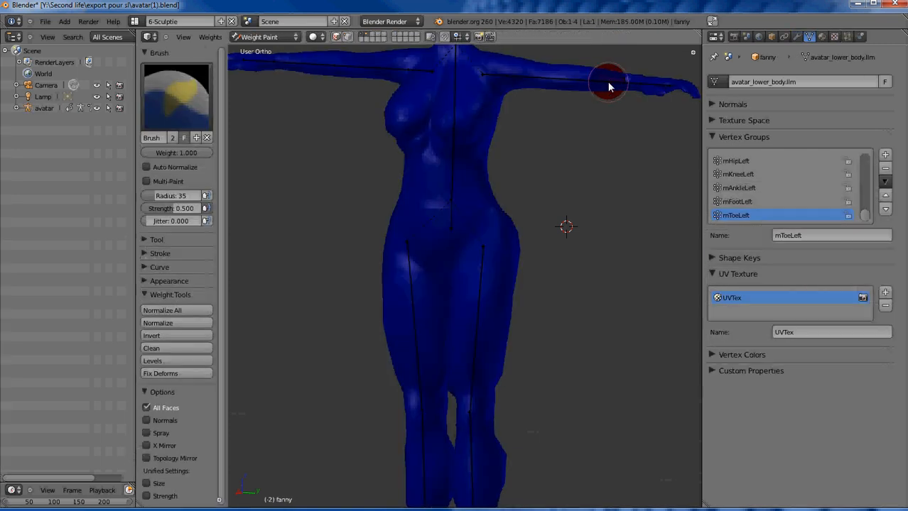
right_click(608, 85)
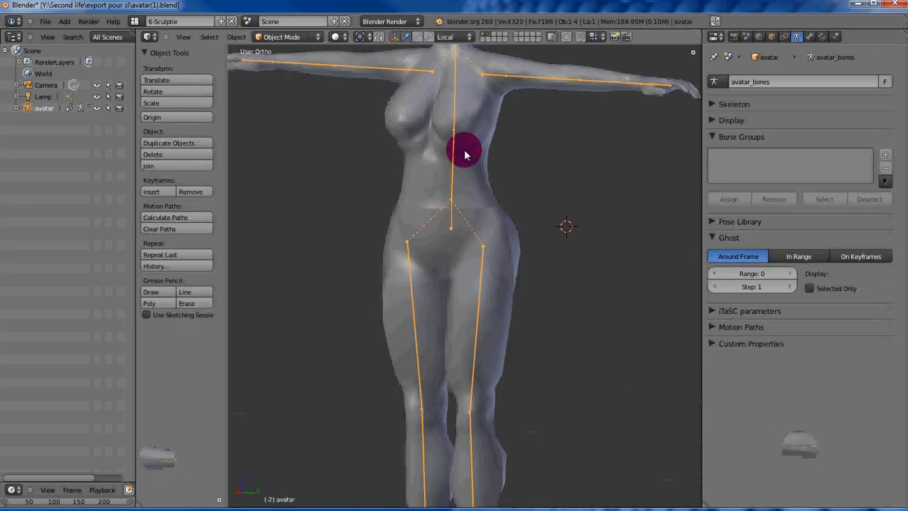
Select the mElbowLeft bone in the avatar armature's Edit Mode and return the armature to Object Mode
key(Tab)
right_click(625, 84)
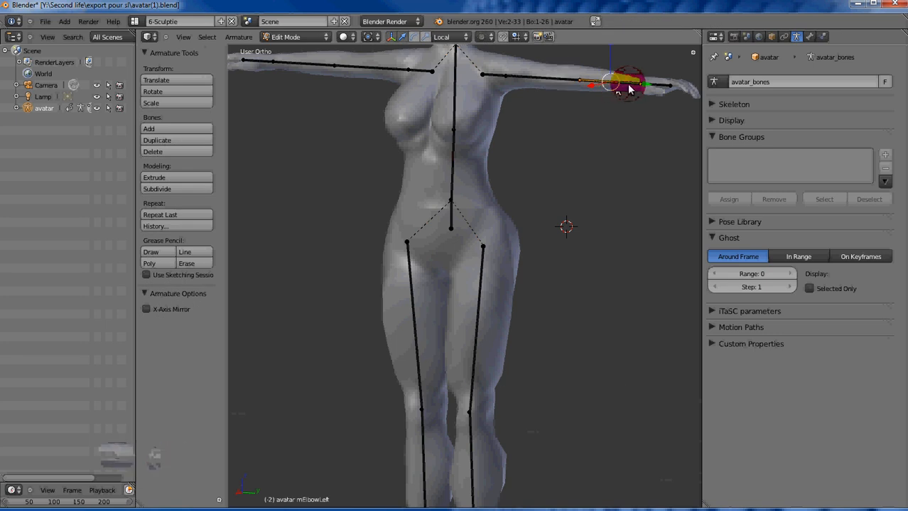
key(Tab)
click(306, 37)
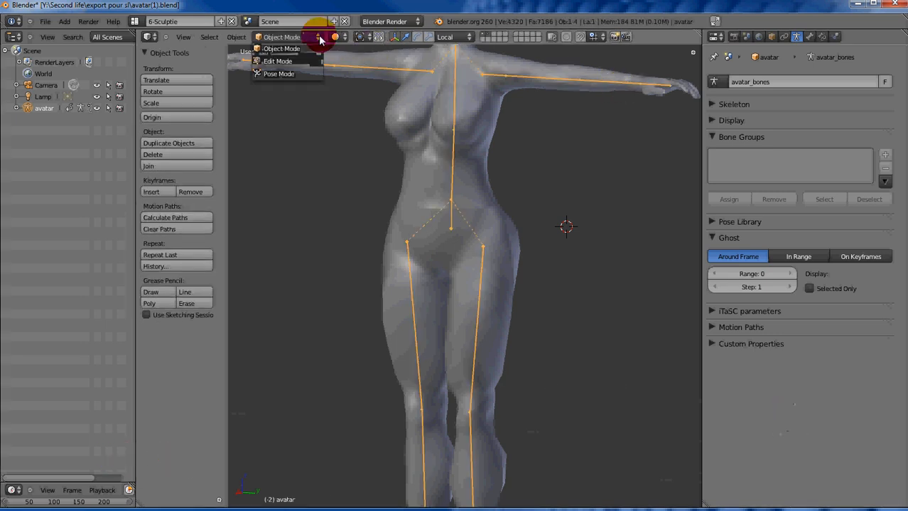
click(636, 173)
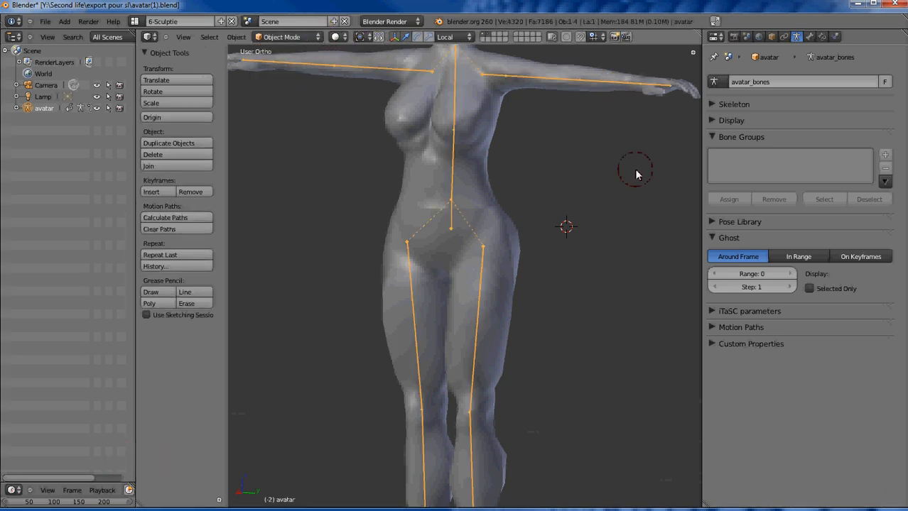
click(593, 199)
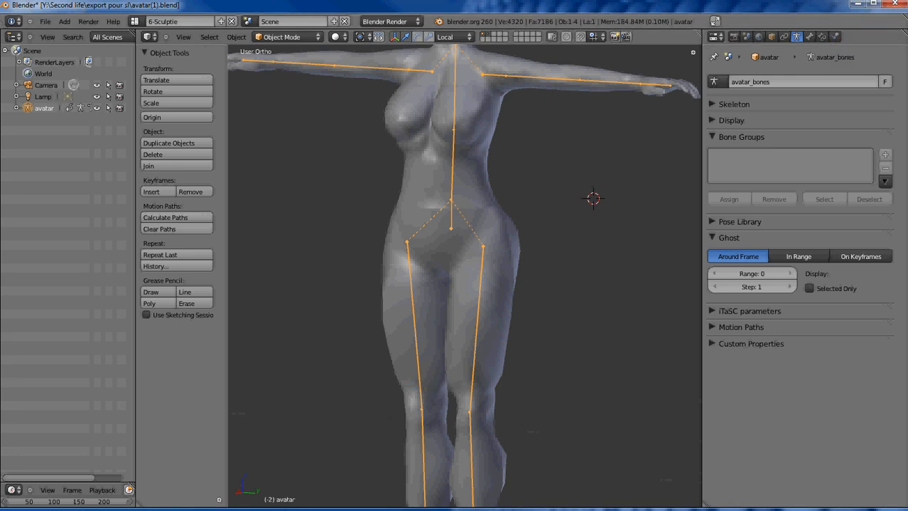